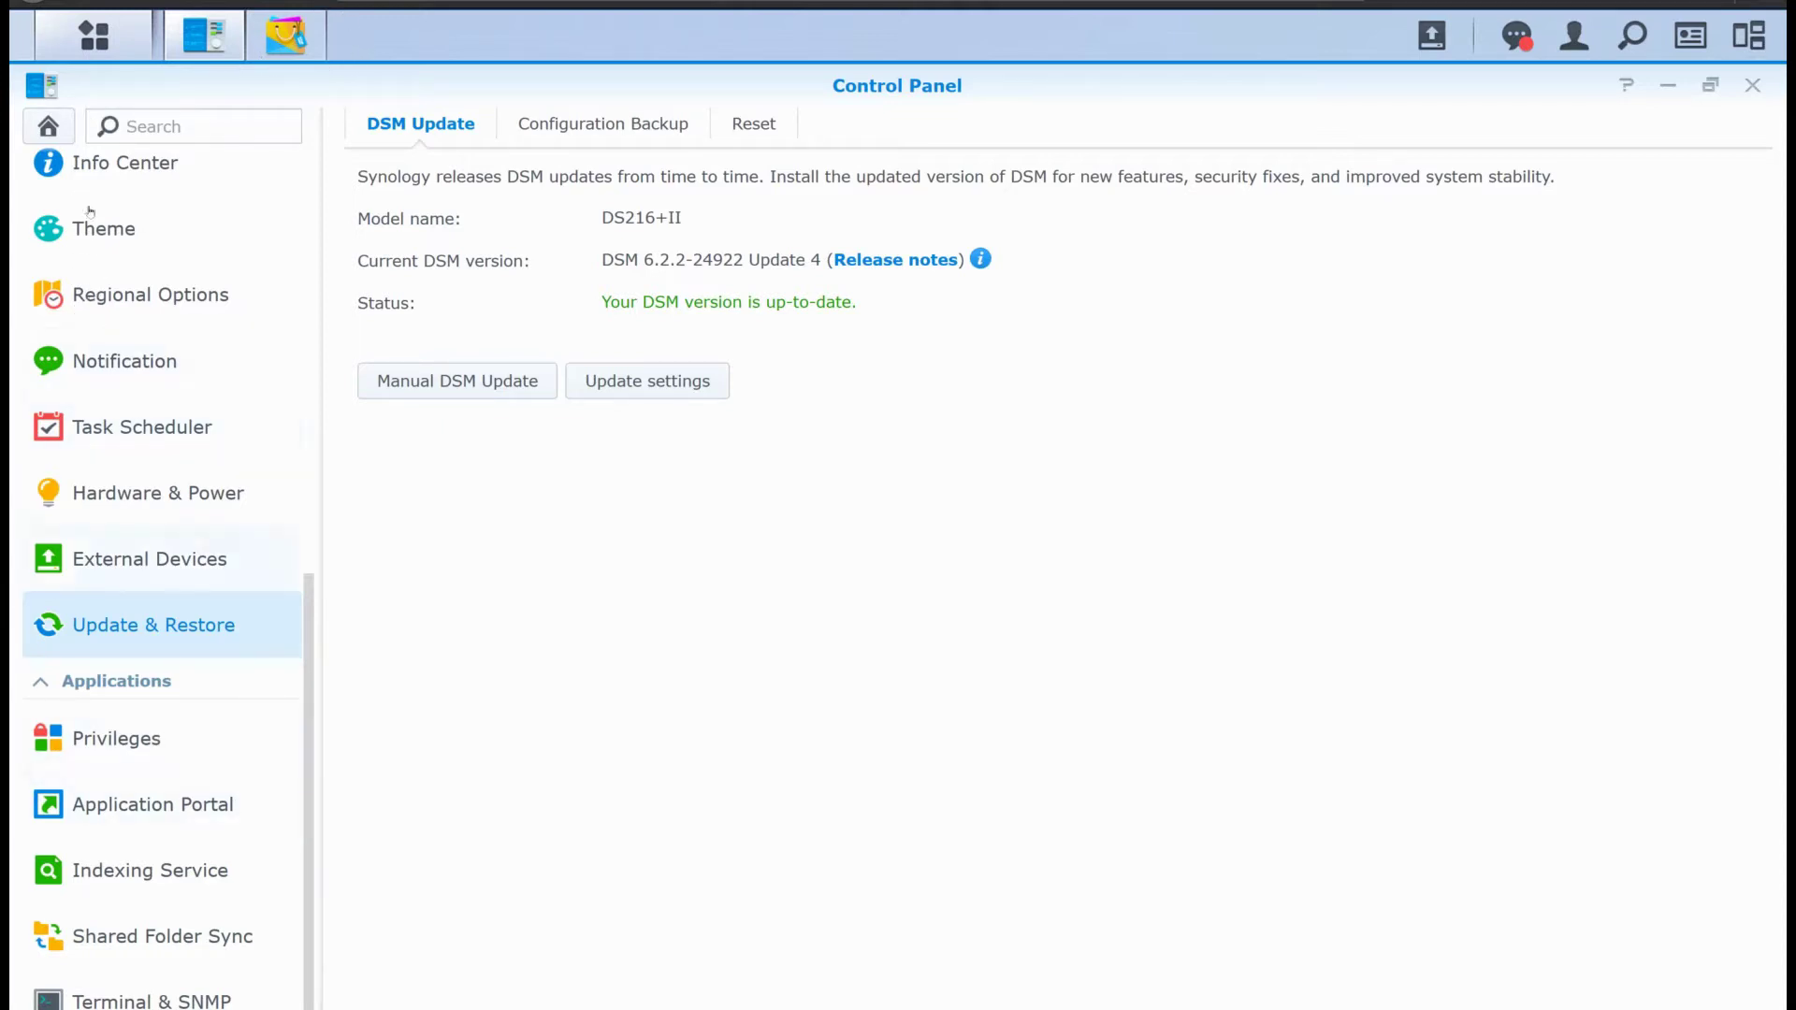
Review the rules of the Secure firewall profile in the NAS security settings, leaving them unedited
{"action": "scroll", "coordinate": [99, 105], "scroll_direction": "up", "scroll_amount": 3}
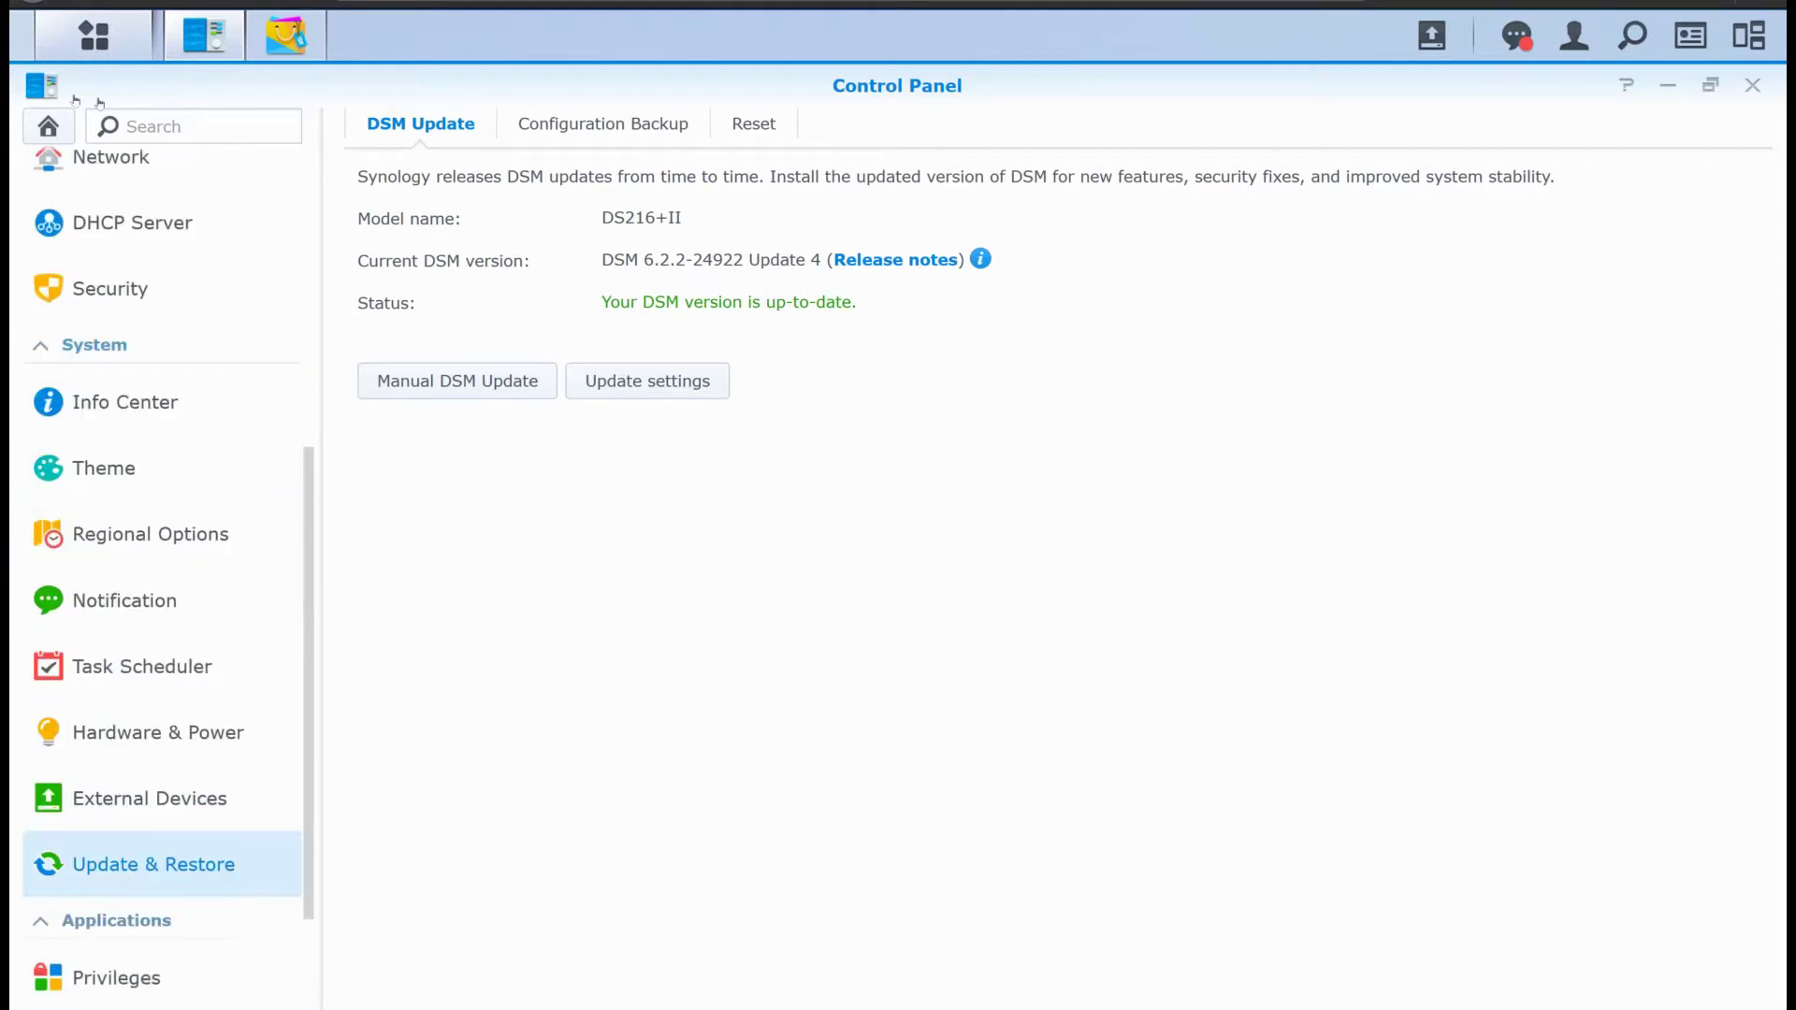
{"action": "left_click", "coordinate": [109, 288]}
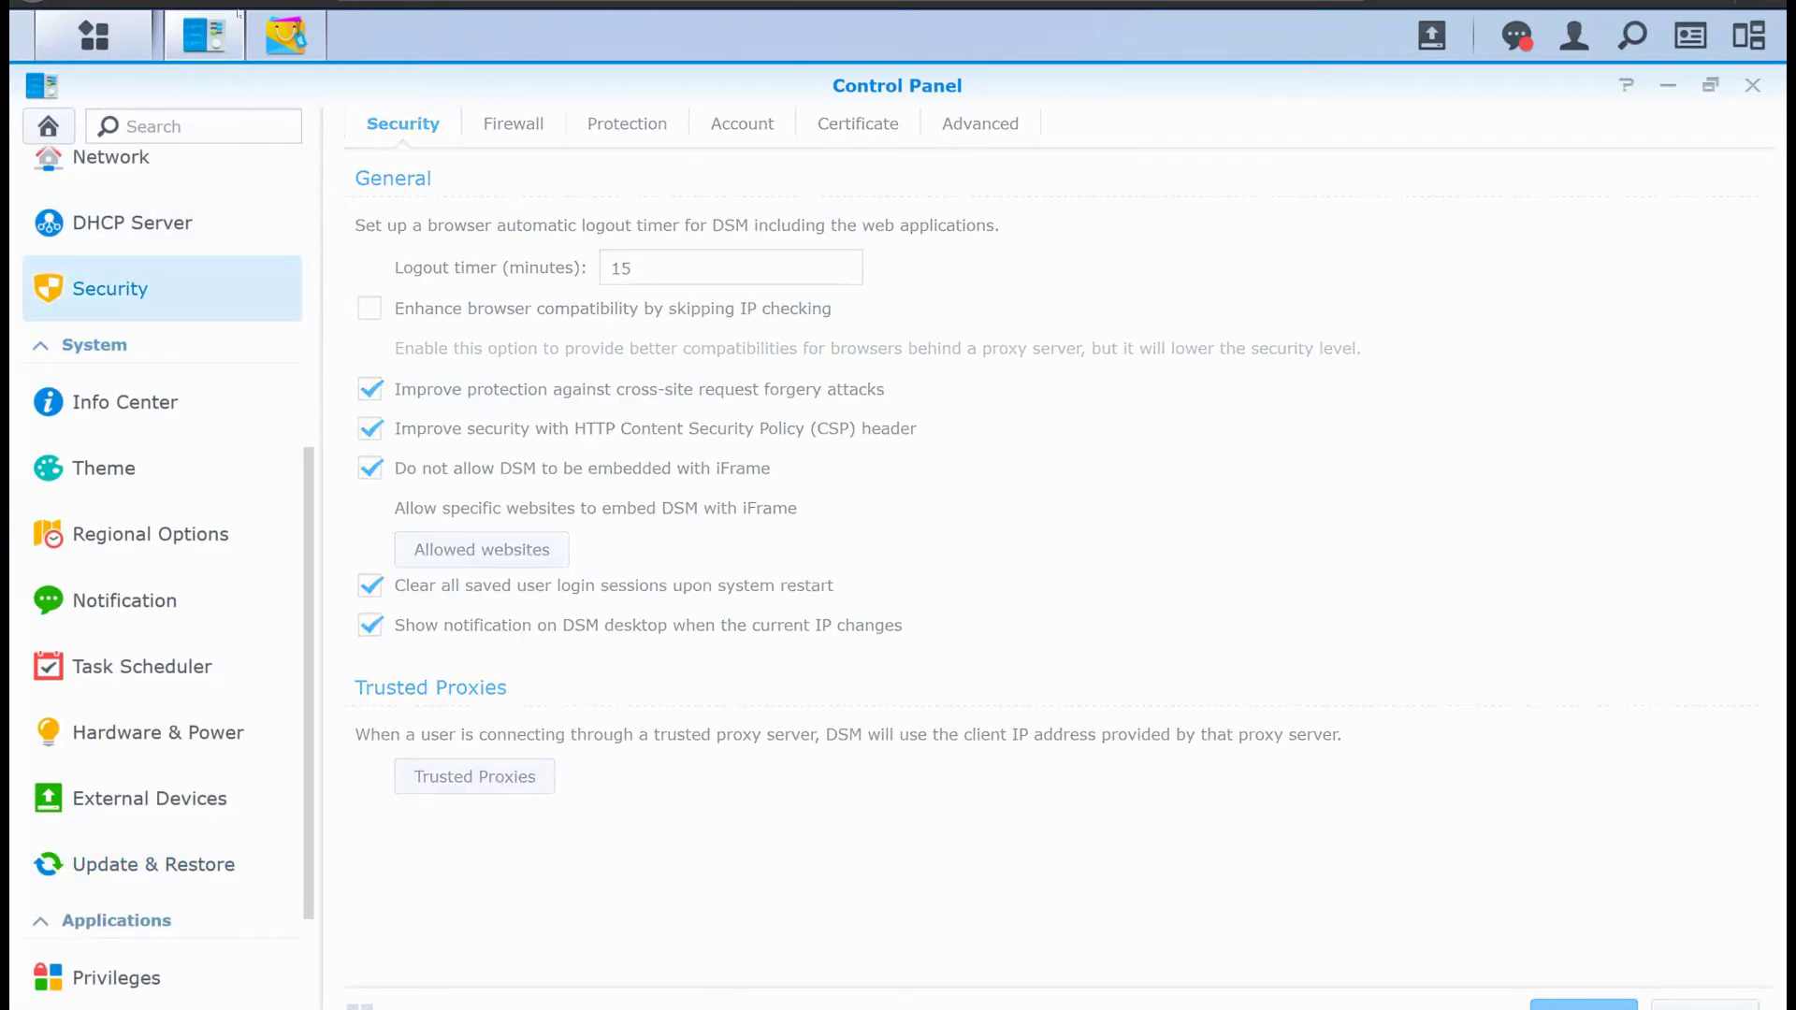
{"action": "left_click", "coordinate": [511, 123]}
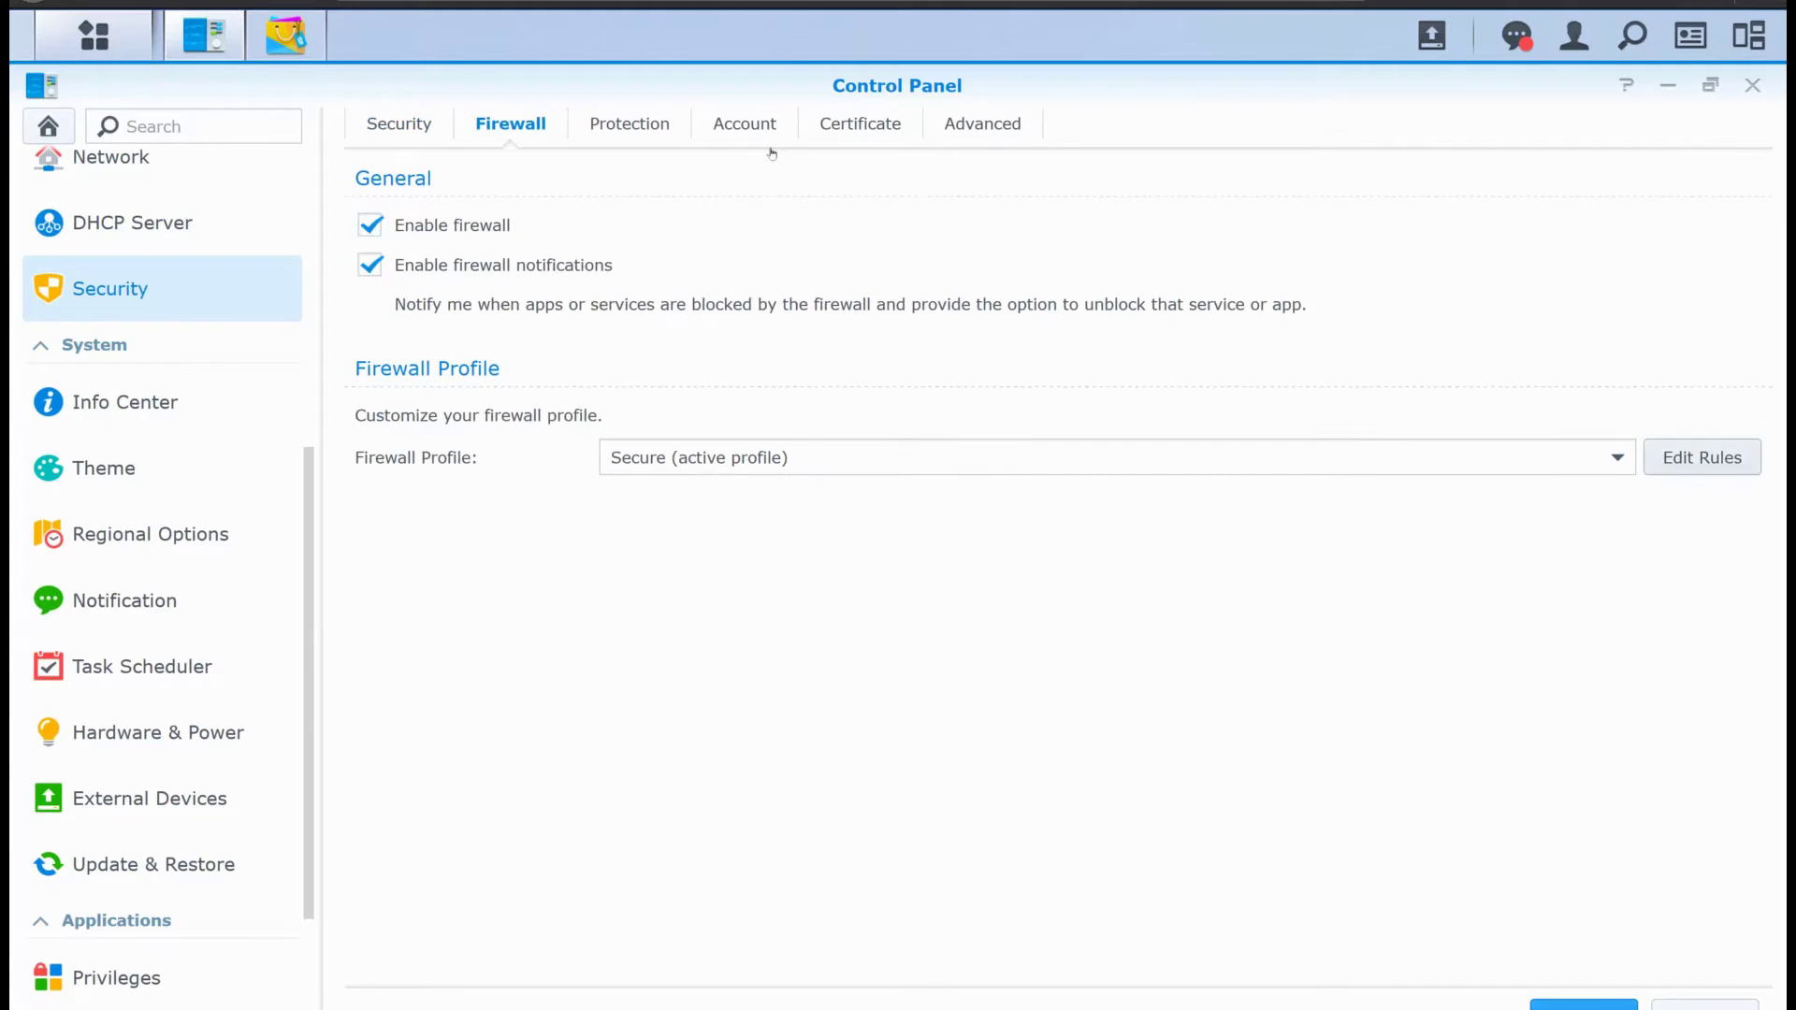
{"action": "left_click", "coordinate": [1702, 457]}
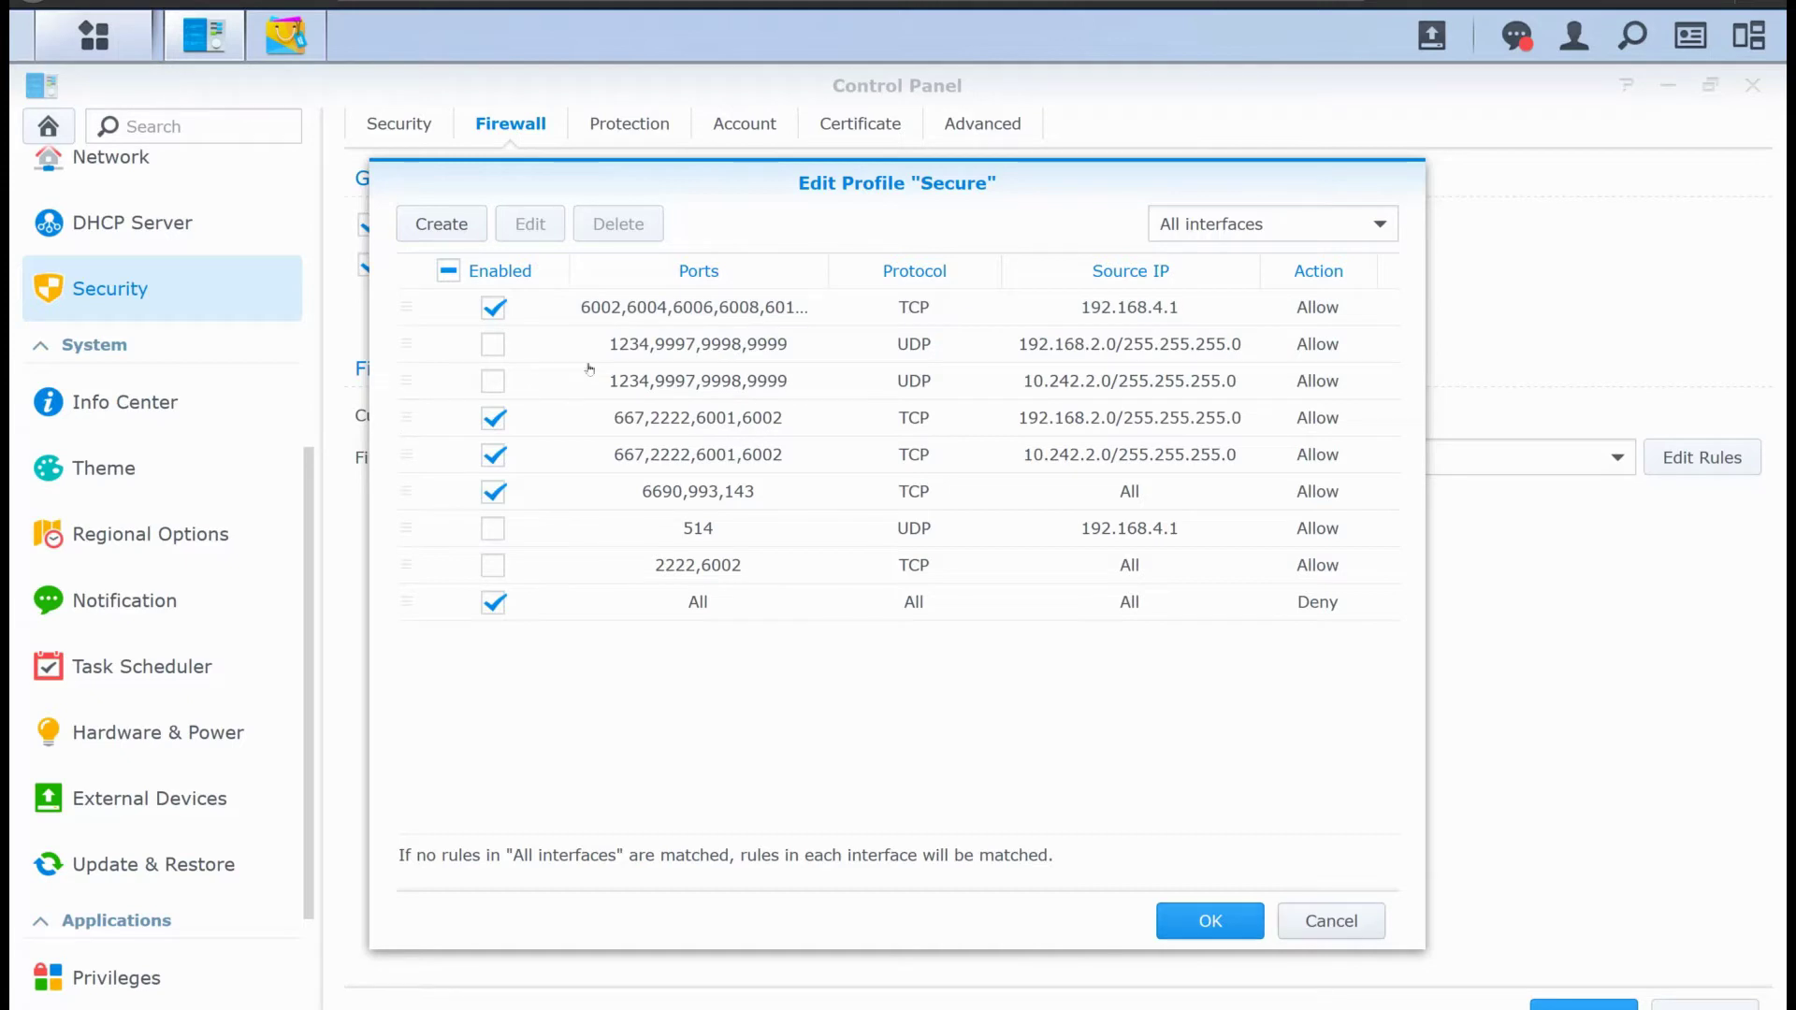
{"action": "key", "text": "Escape"}
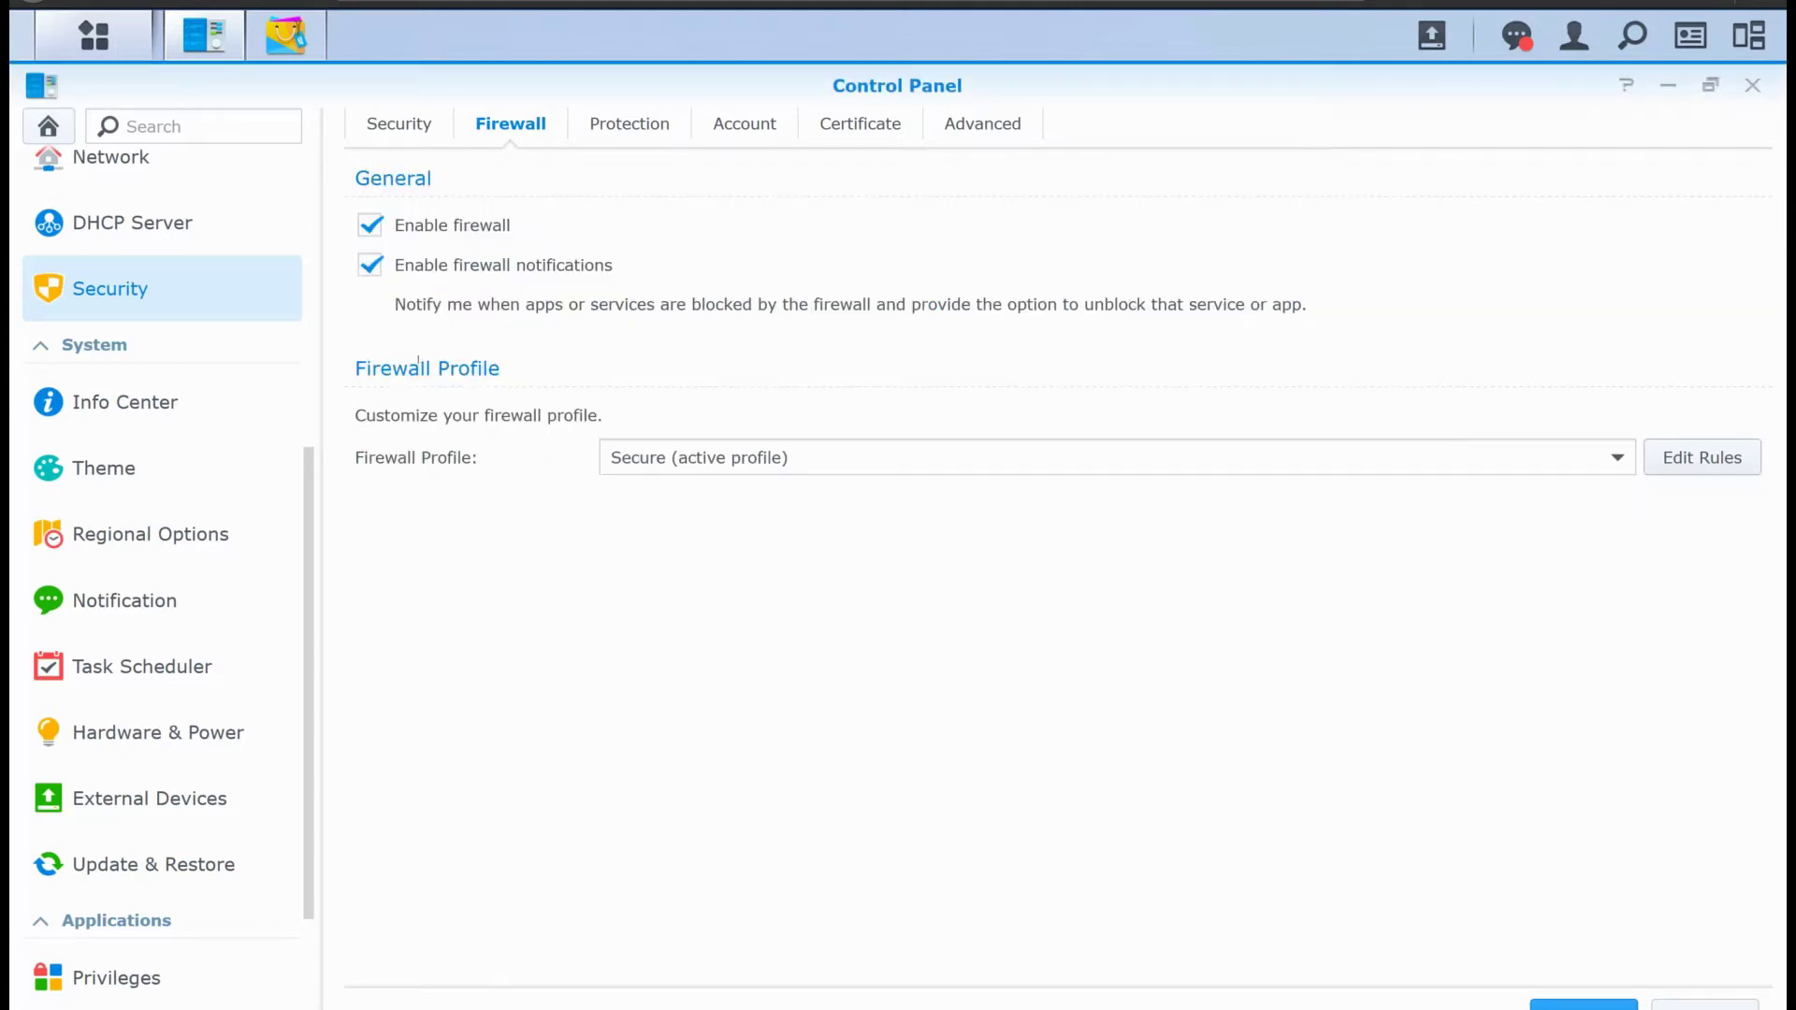
Check the firewall, web filtering and application control live logs in WebAdmin for traffic from 192.168.4.2
{"action": "mouse_move", "coordinate": [401, 436]}
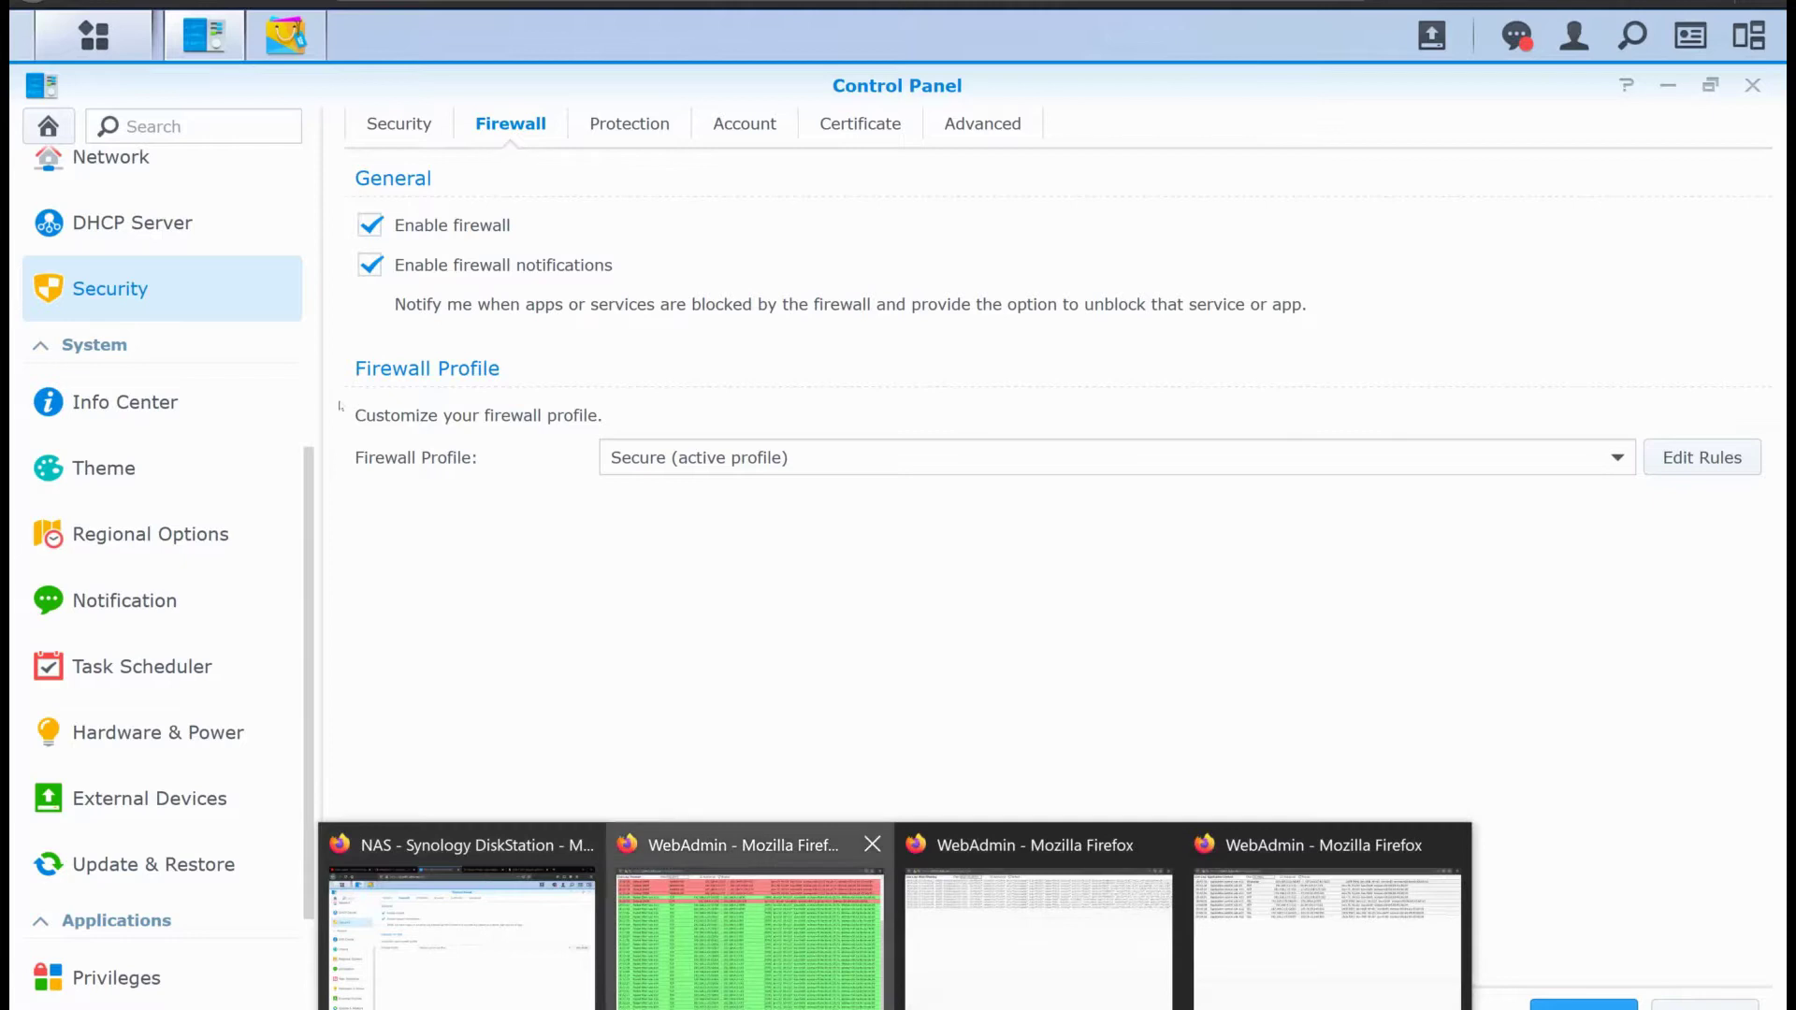
{"action": "left_click", "coordinate": [748, 926]}
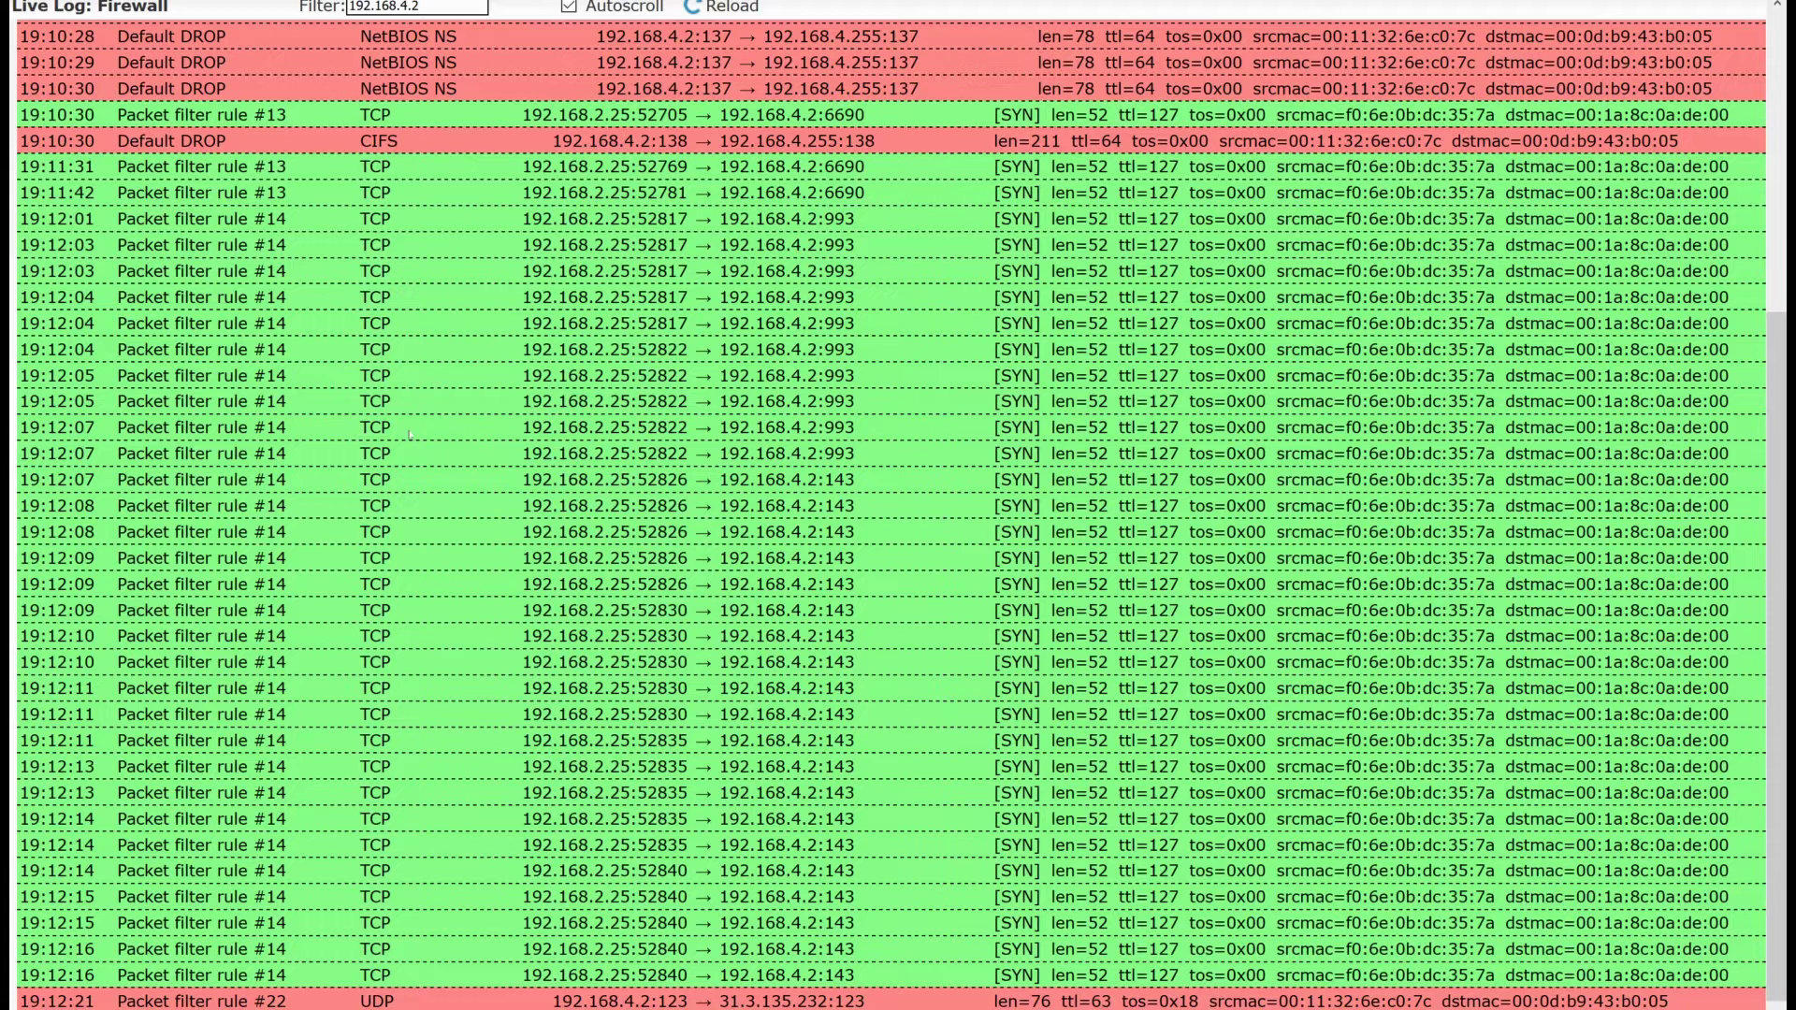
{"action": "mouse_move", "coordinate": [895, 1008]}
{"action": "left_click", "coordinate": [1038, 926]}
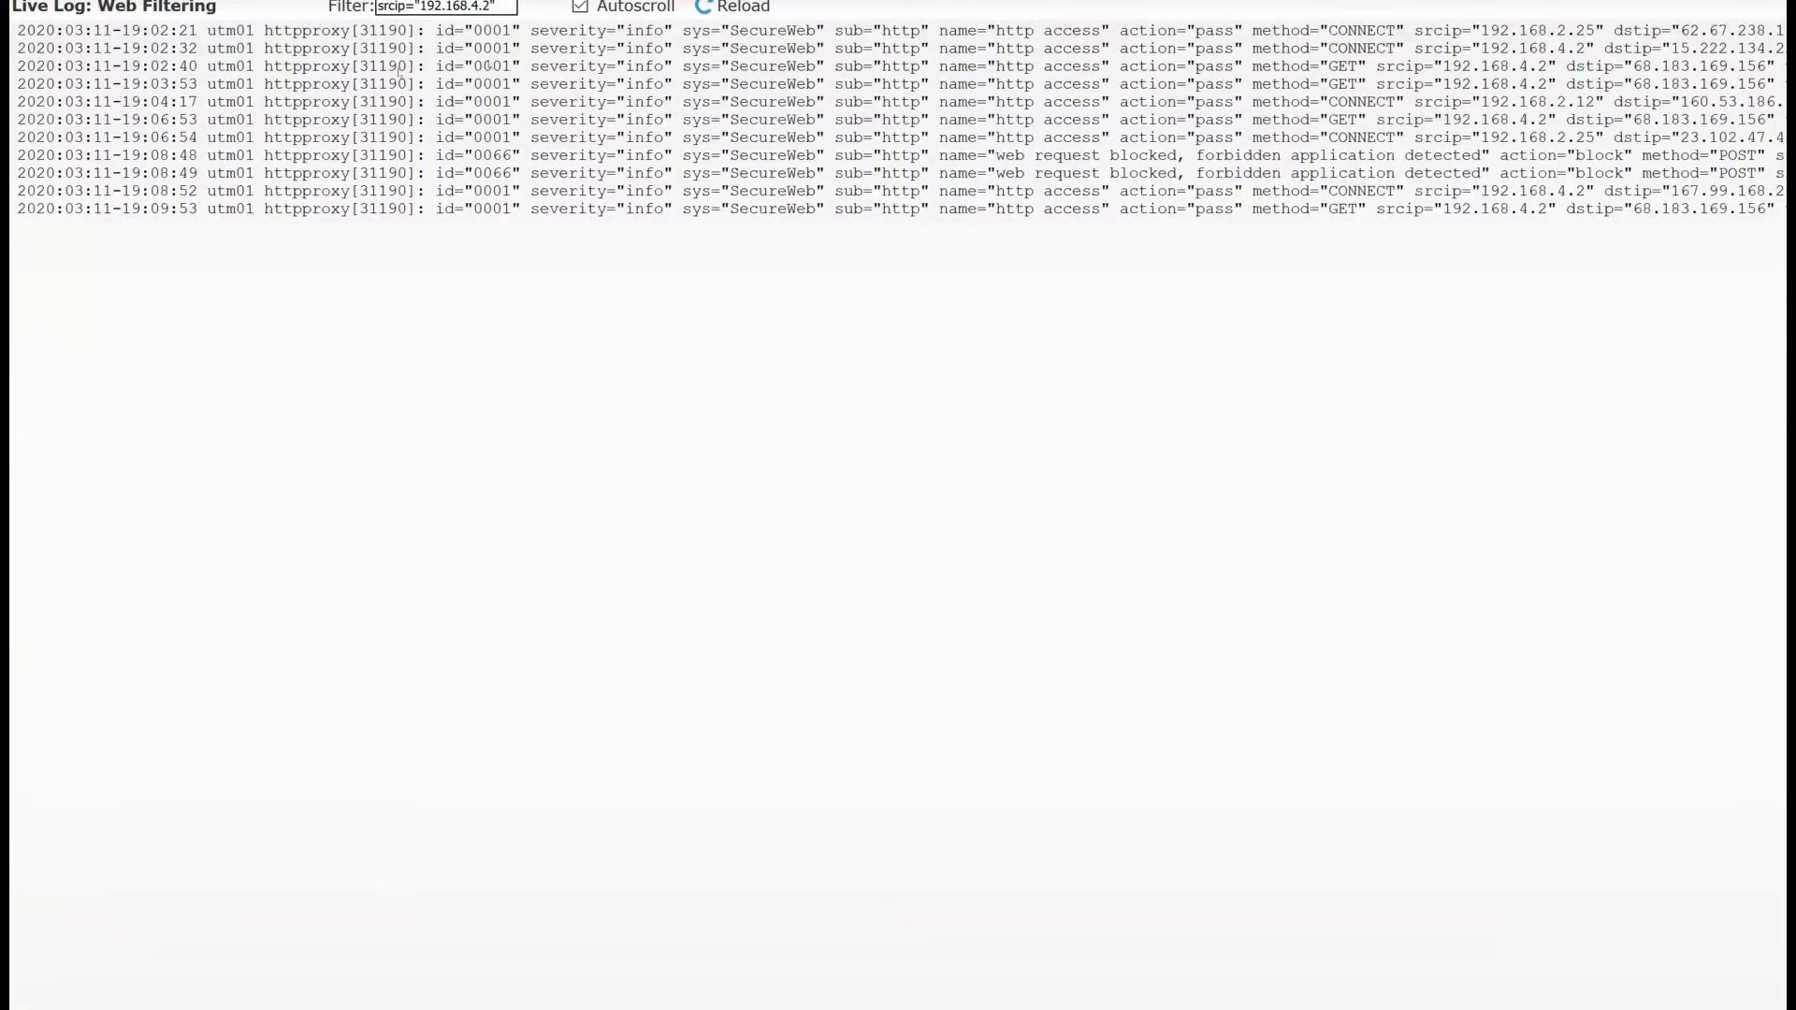
{"action": "left_click_drag", "start_coordinate": [1329, 103], "coordinate": [1328, 207]}
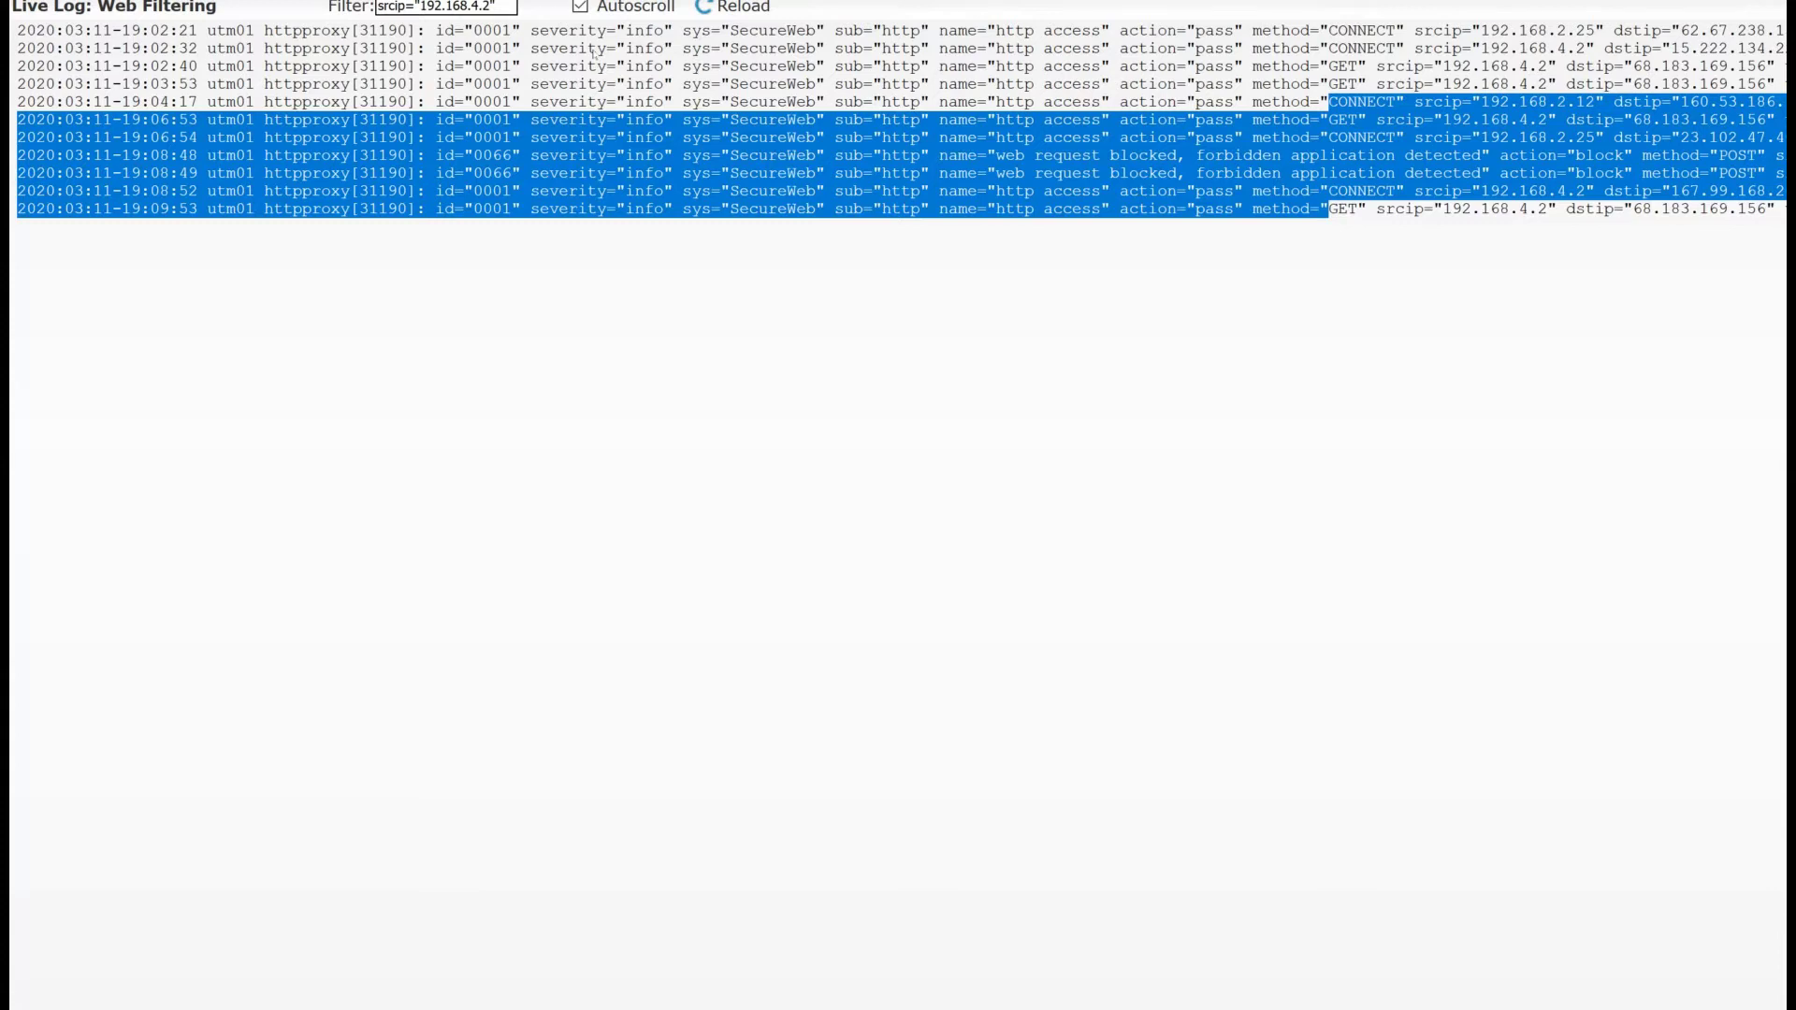
{"action": "mouse_move", "coordinate": [896, 1008]}
{"action": "left_click", "coordinate": [1326, 922]}
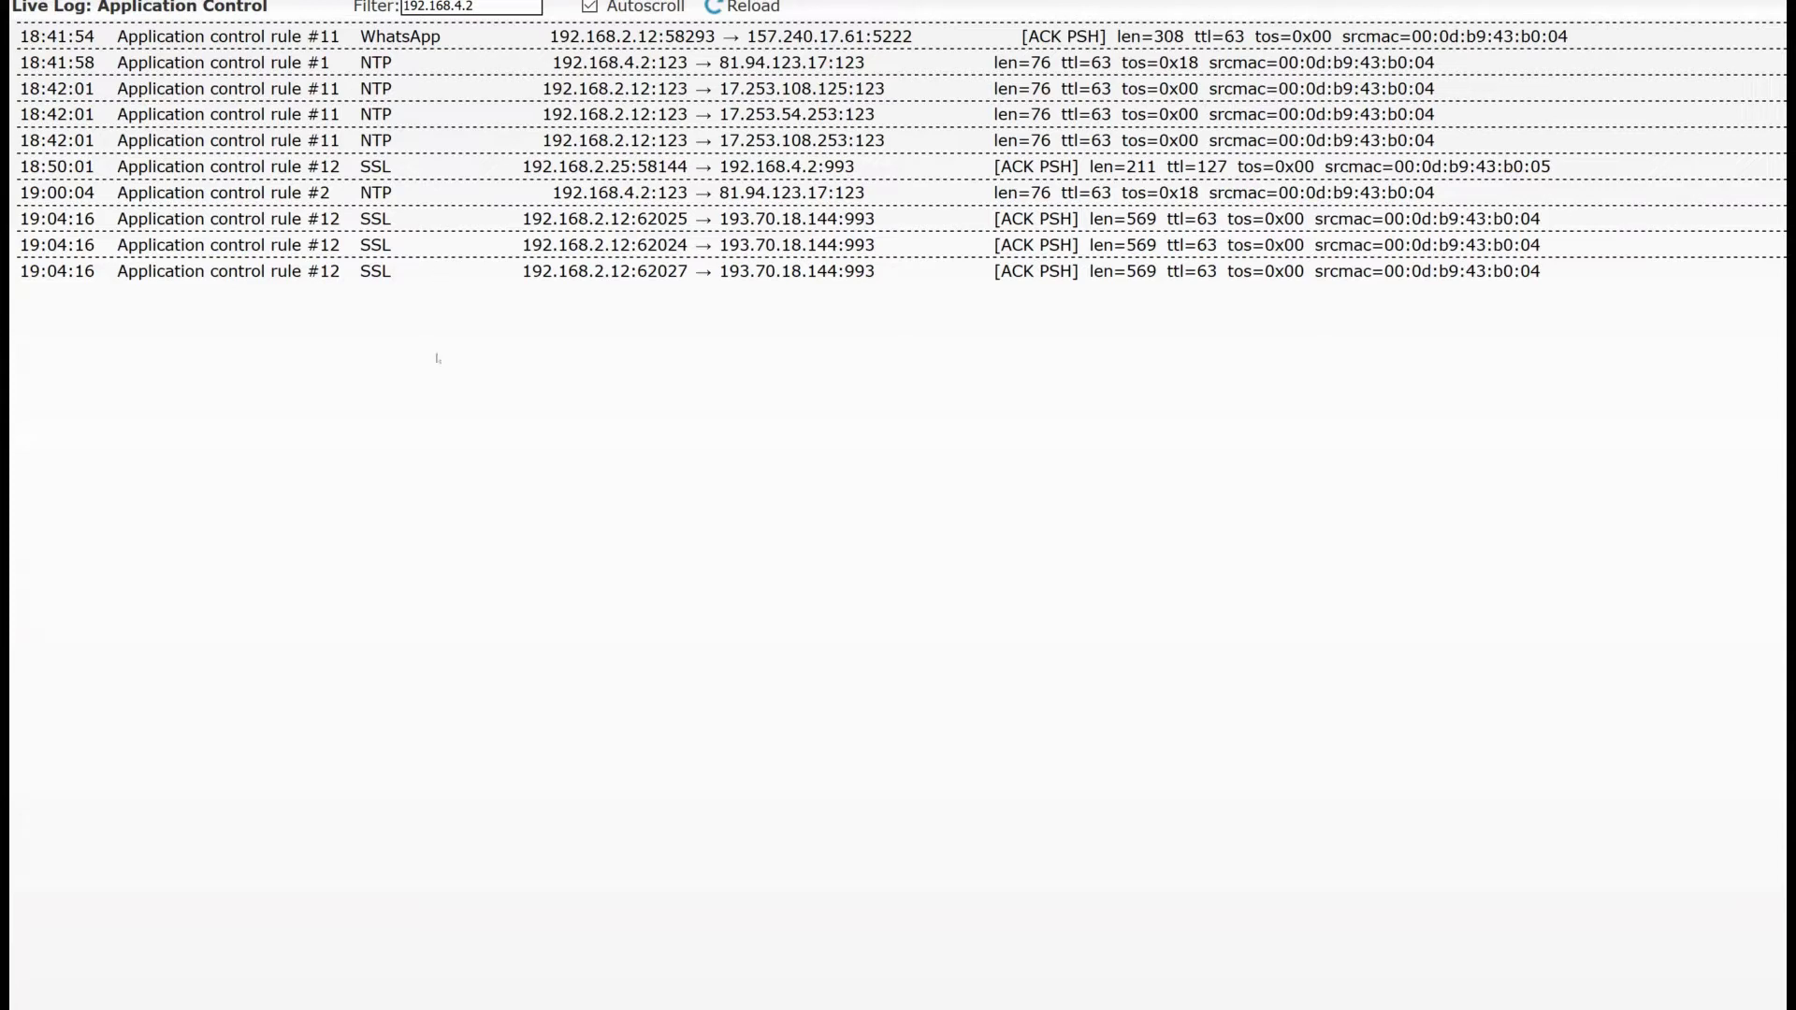
Switch to the PuTTY session on 192.168.4.2 and start a packet capture with "sudo tcpdump -w test.pcap", entering the sudo password
{"action": "mouse_move", "coordinate": [896, 1008]}
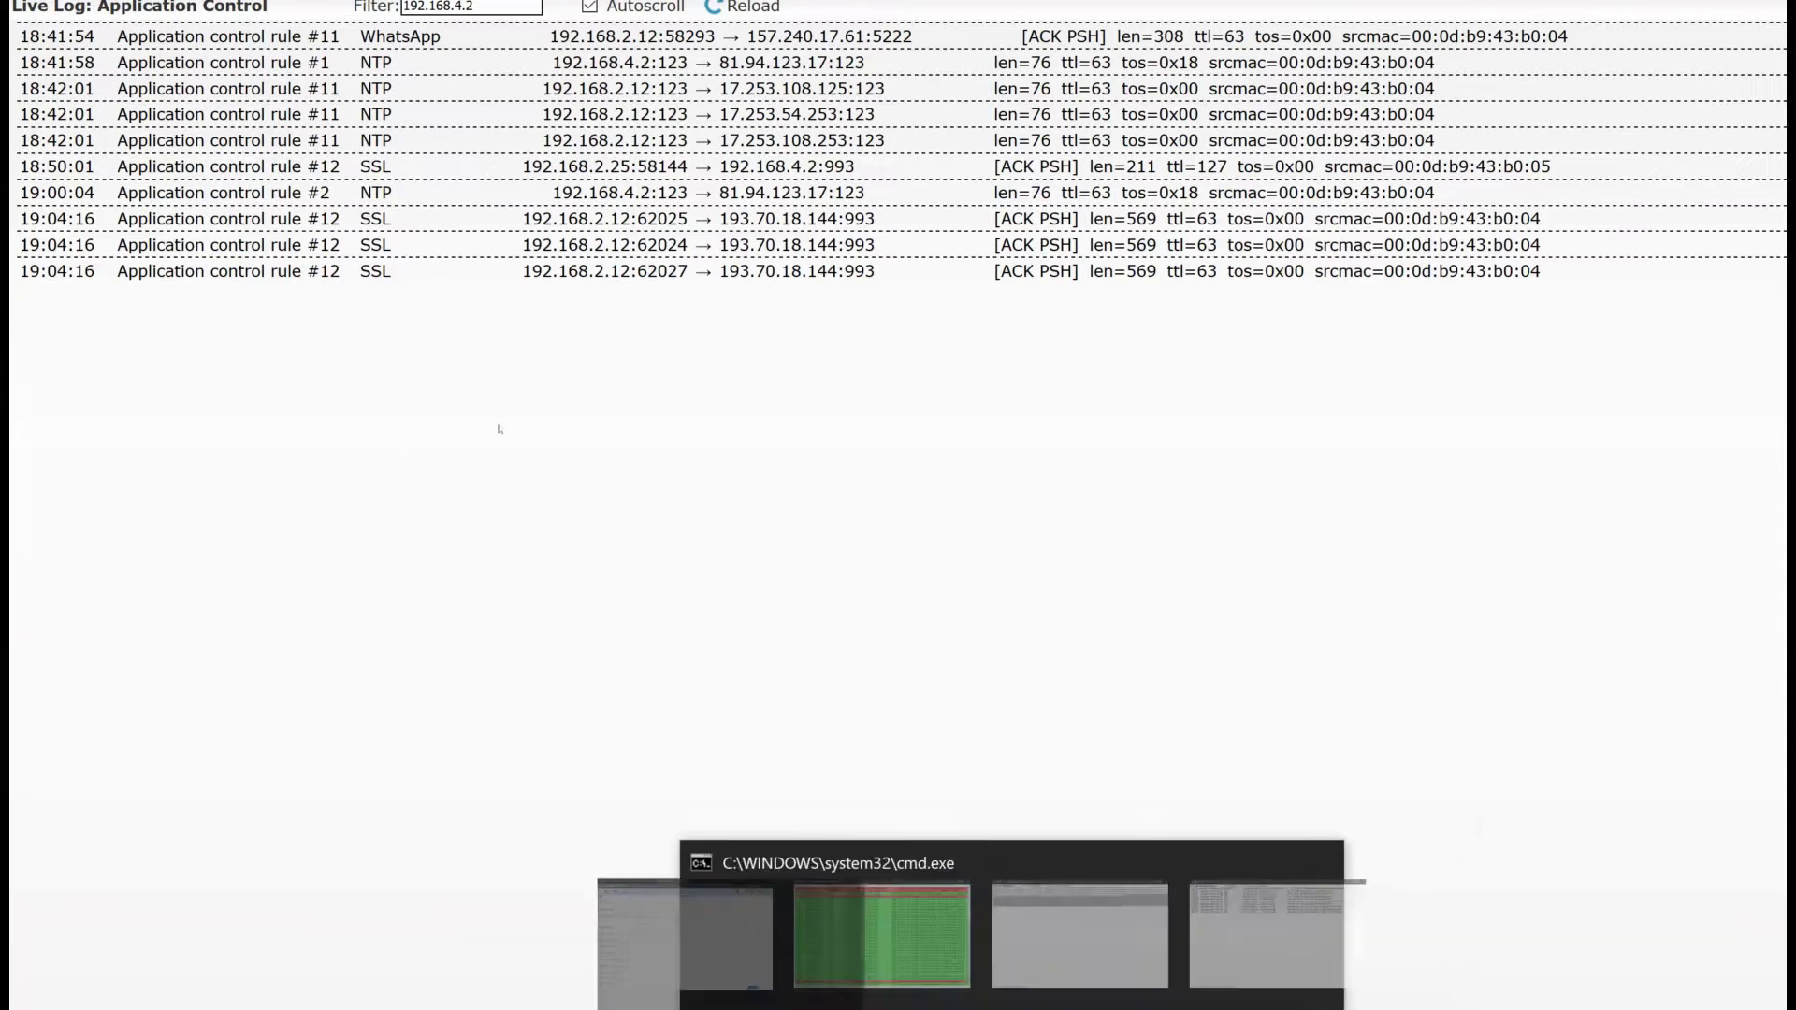
{"action": "left_click", "coordinate": [896, 1009]}
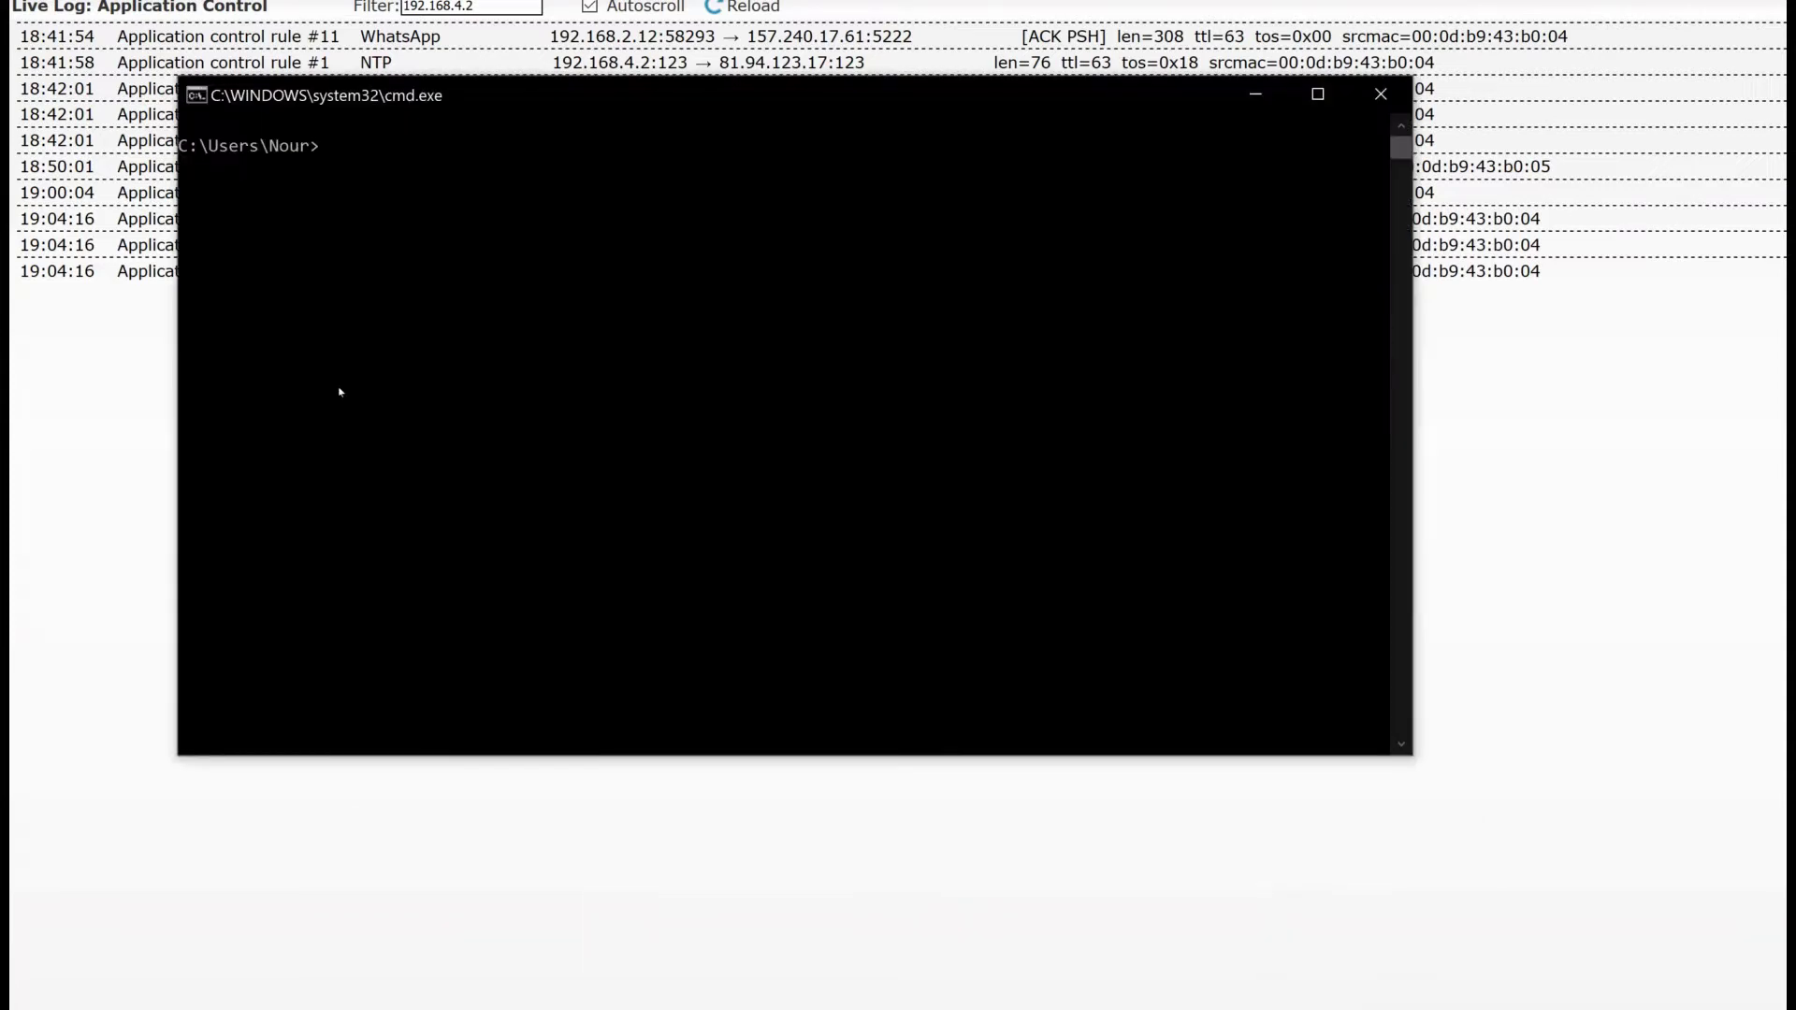
{"action": "key", "text": "alt+Tab"}
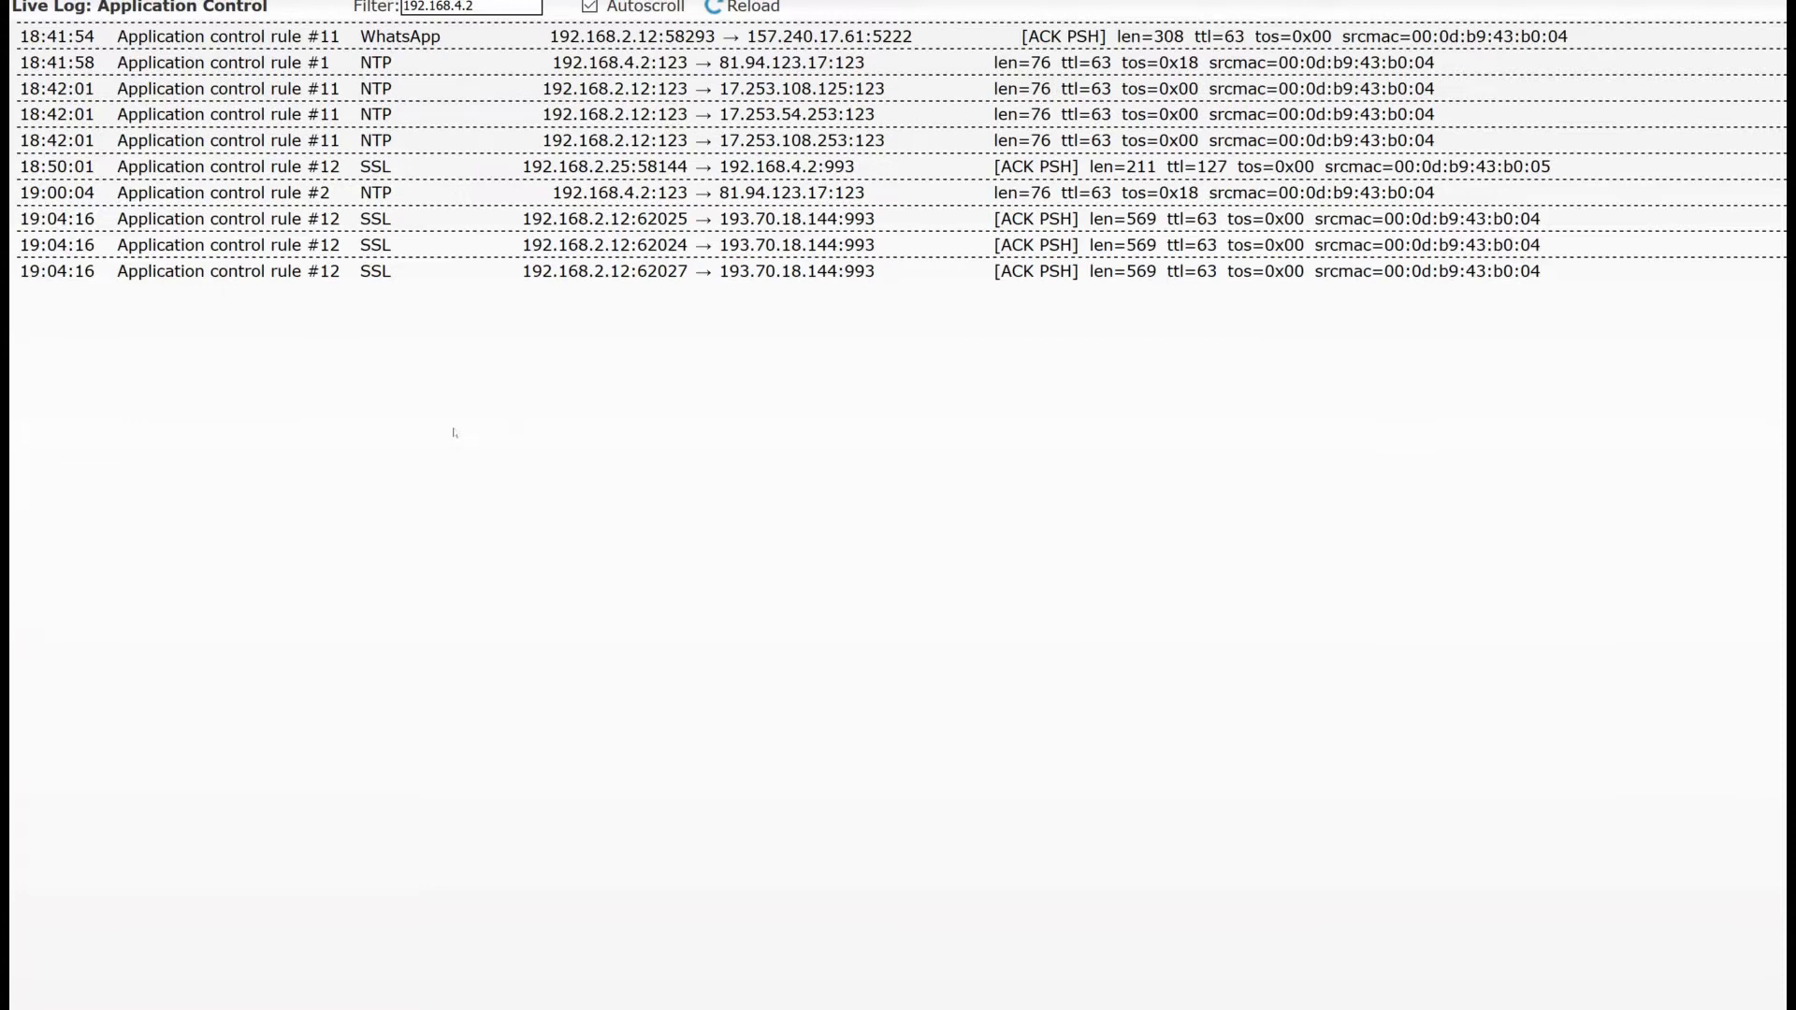
{"action": "mouse_move", "coordinate": [997, 1008]}
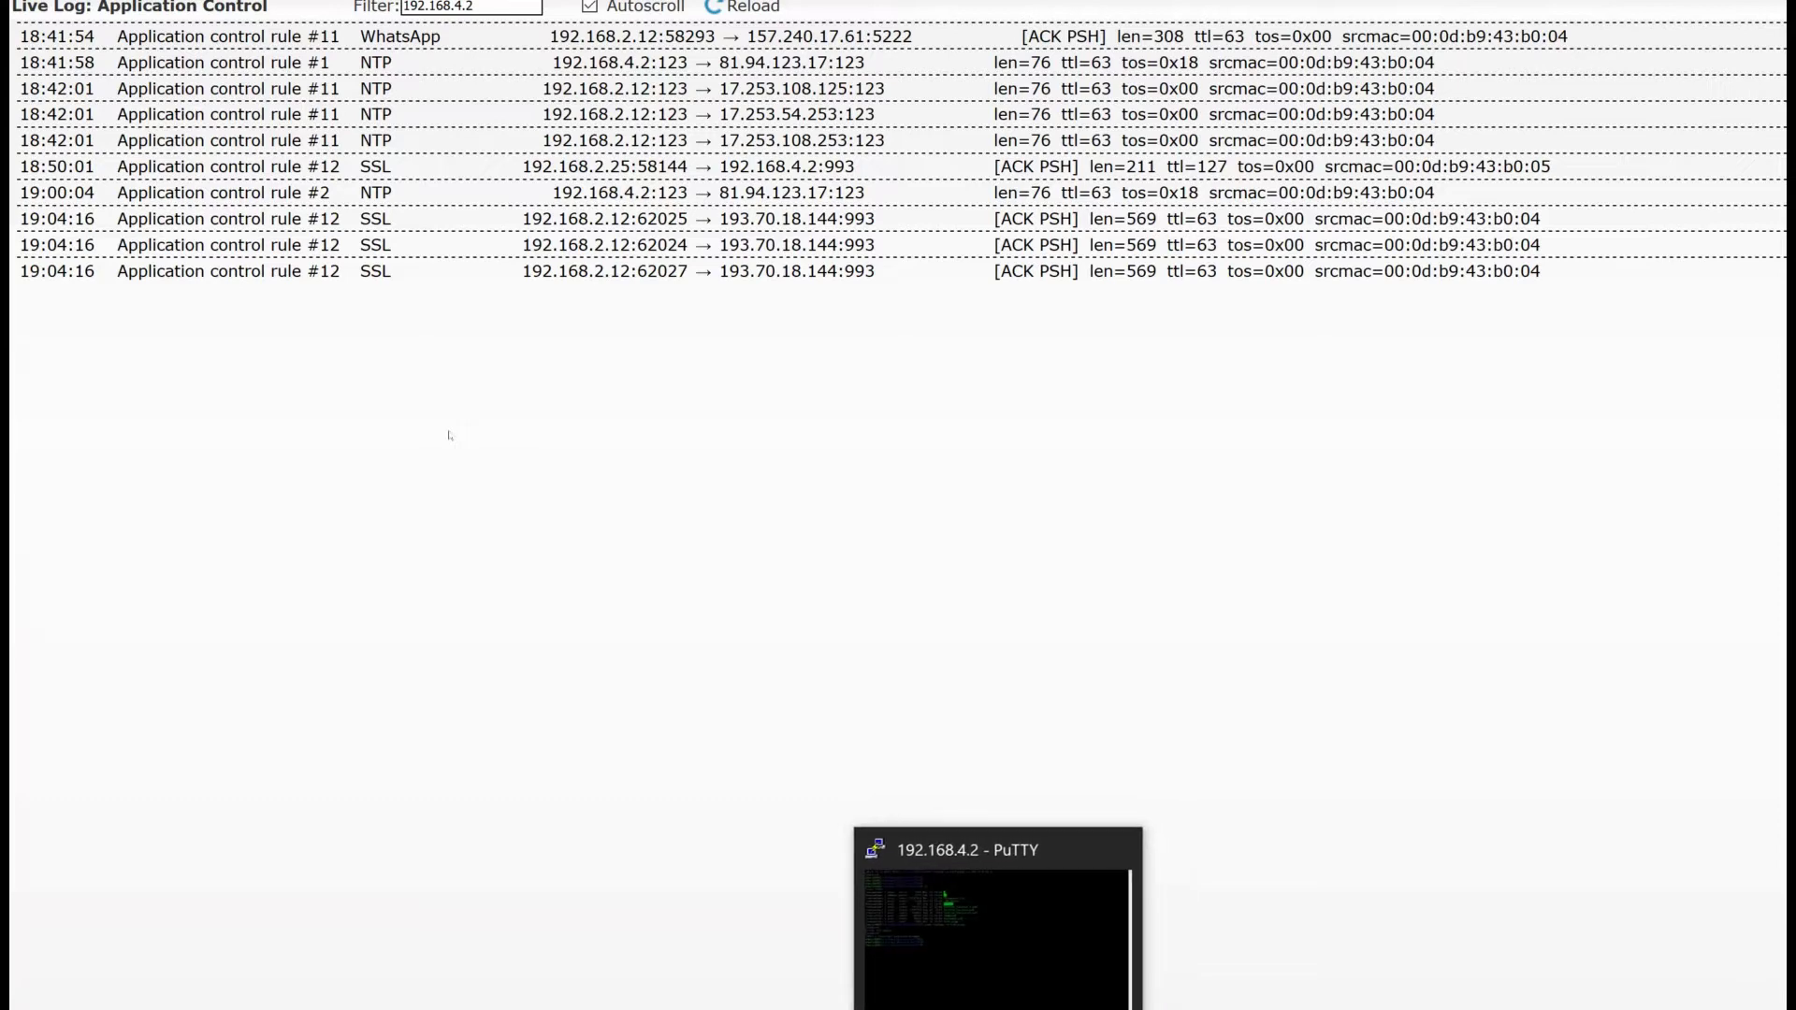
{"action": "mouse_move", "coordinate": [997, 936]}
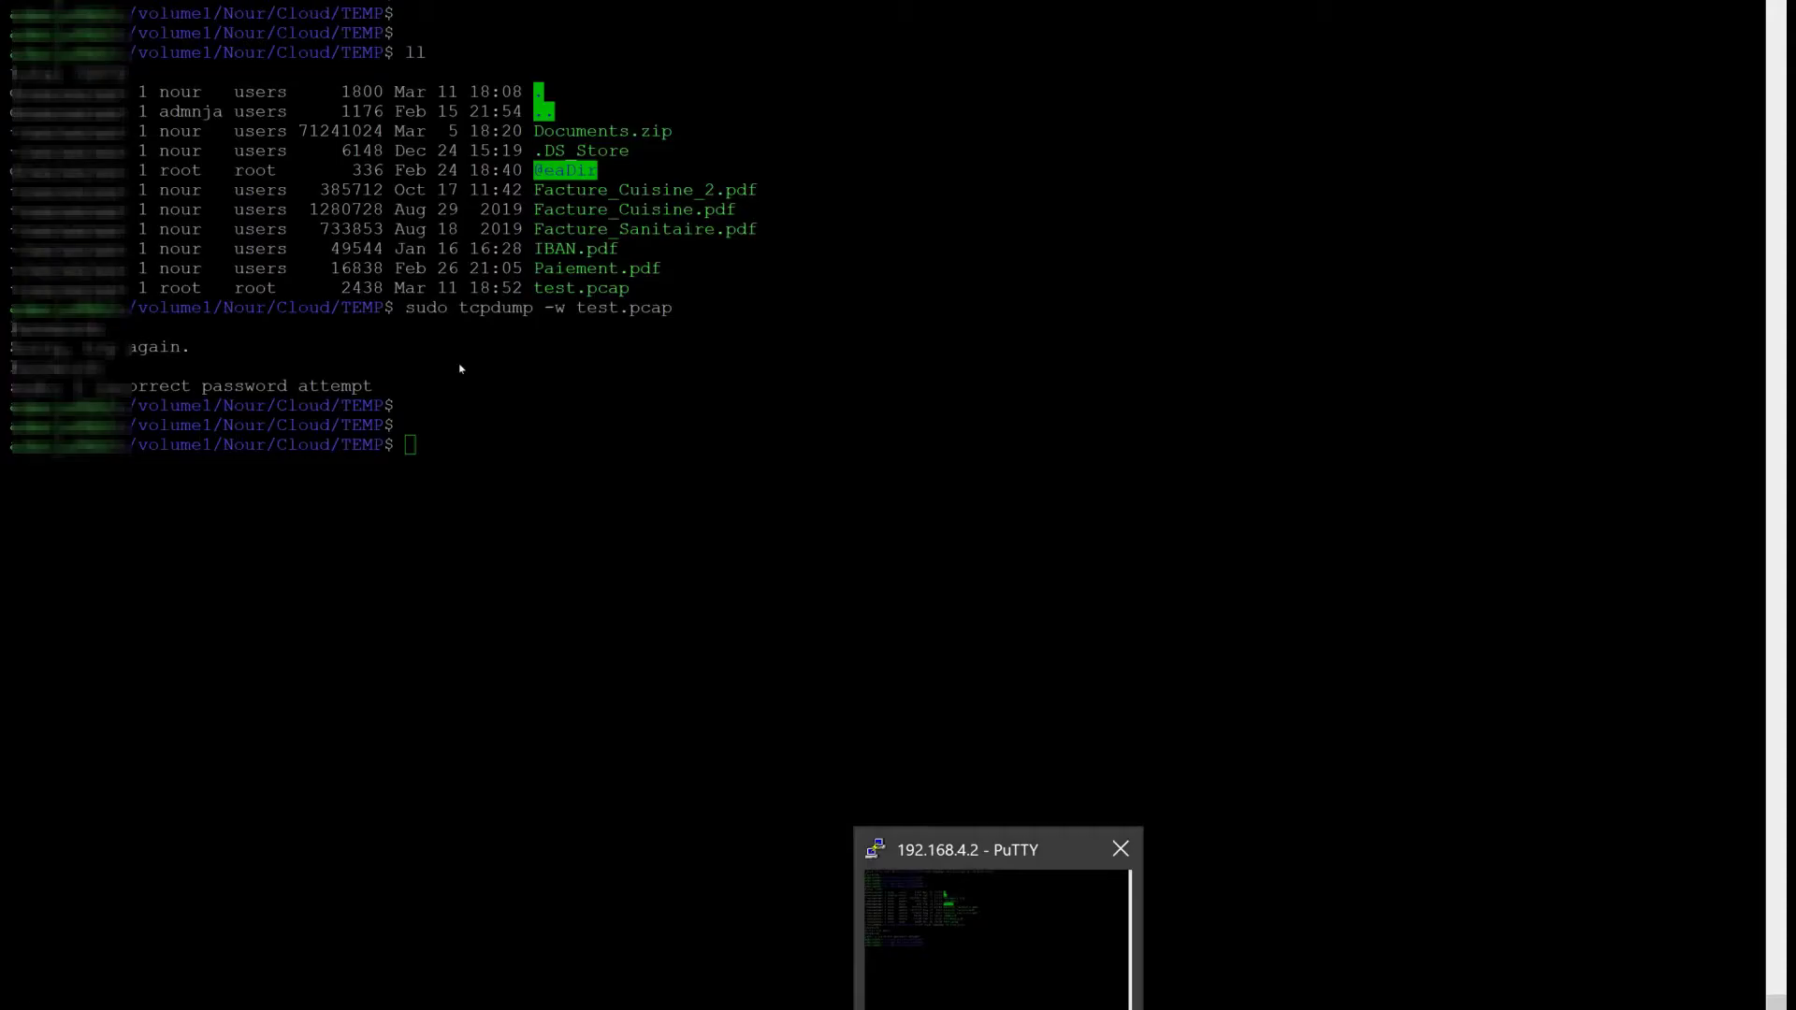
{"action": "left_click", "coordinate": [997, 936]}
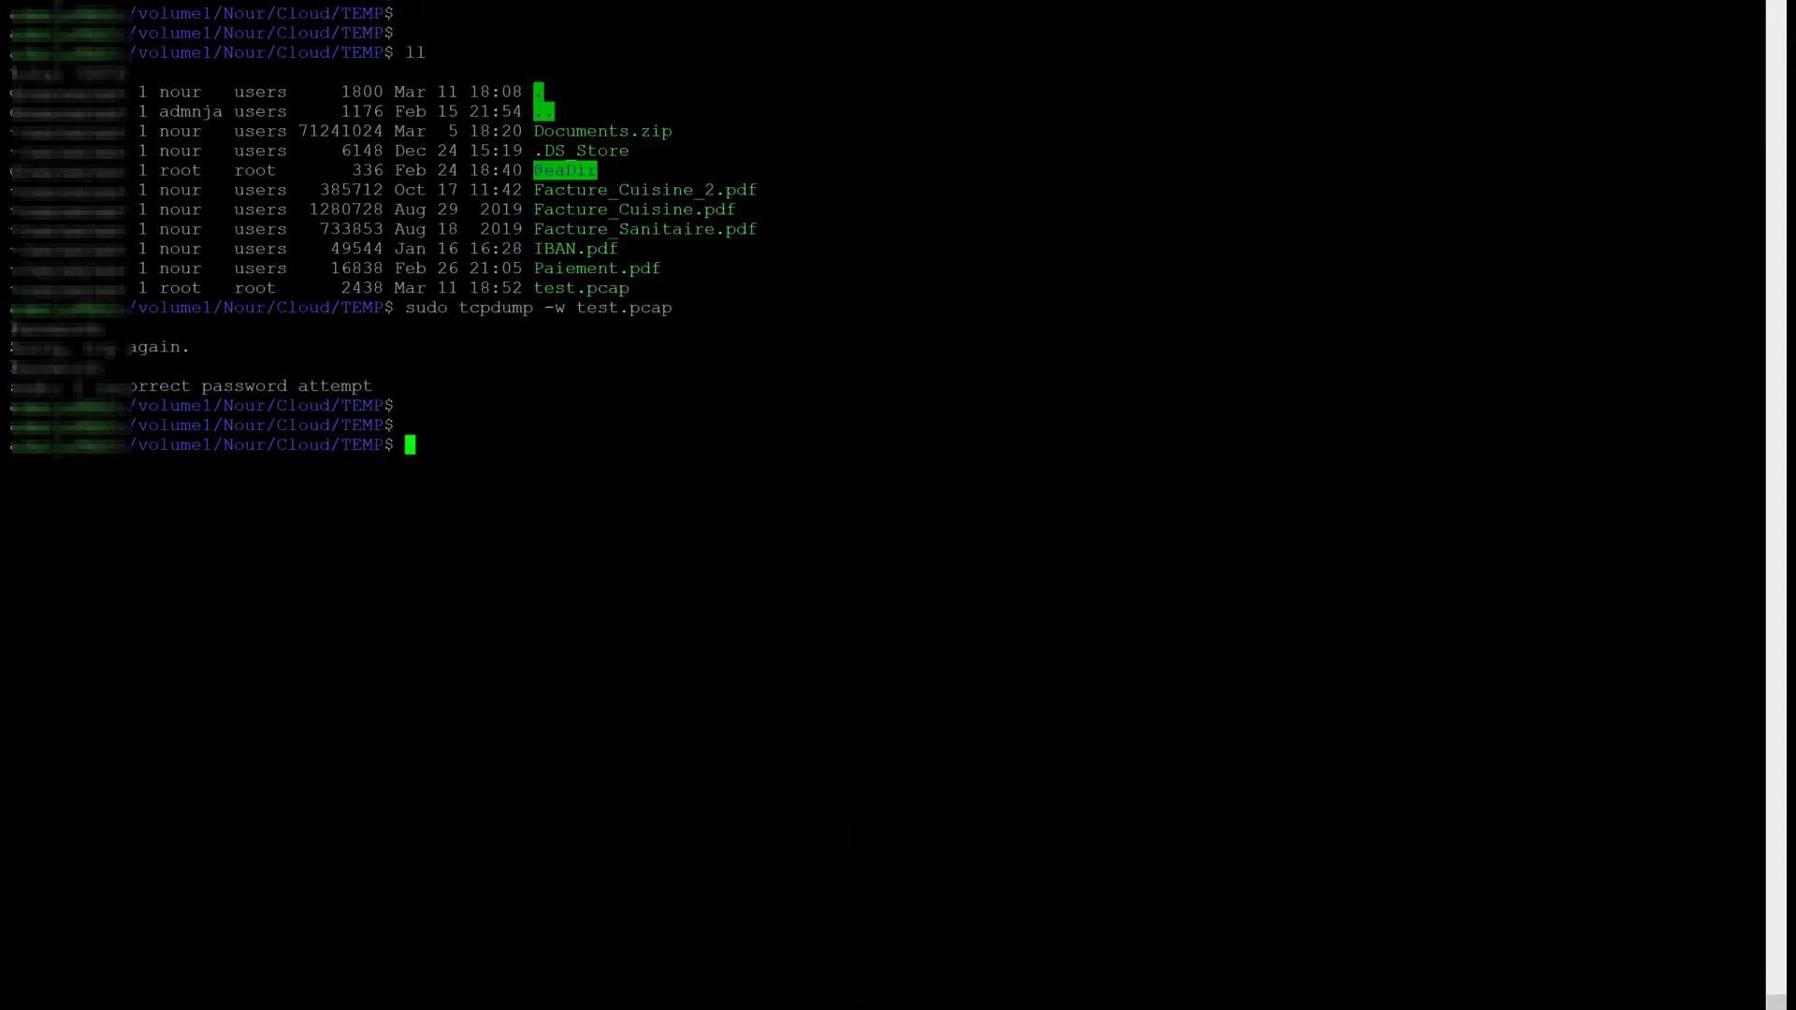
{"action": "key", "text": "Up"}
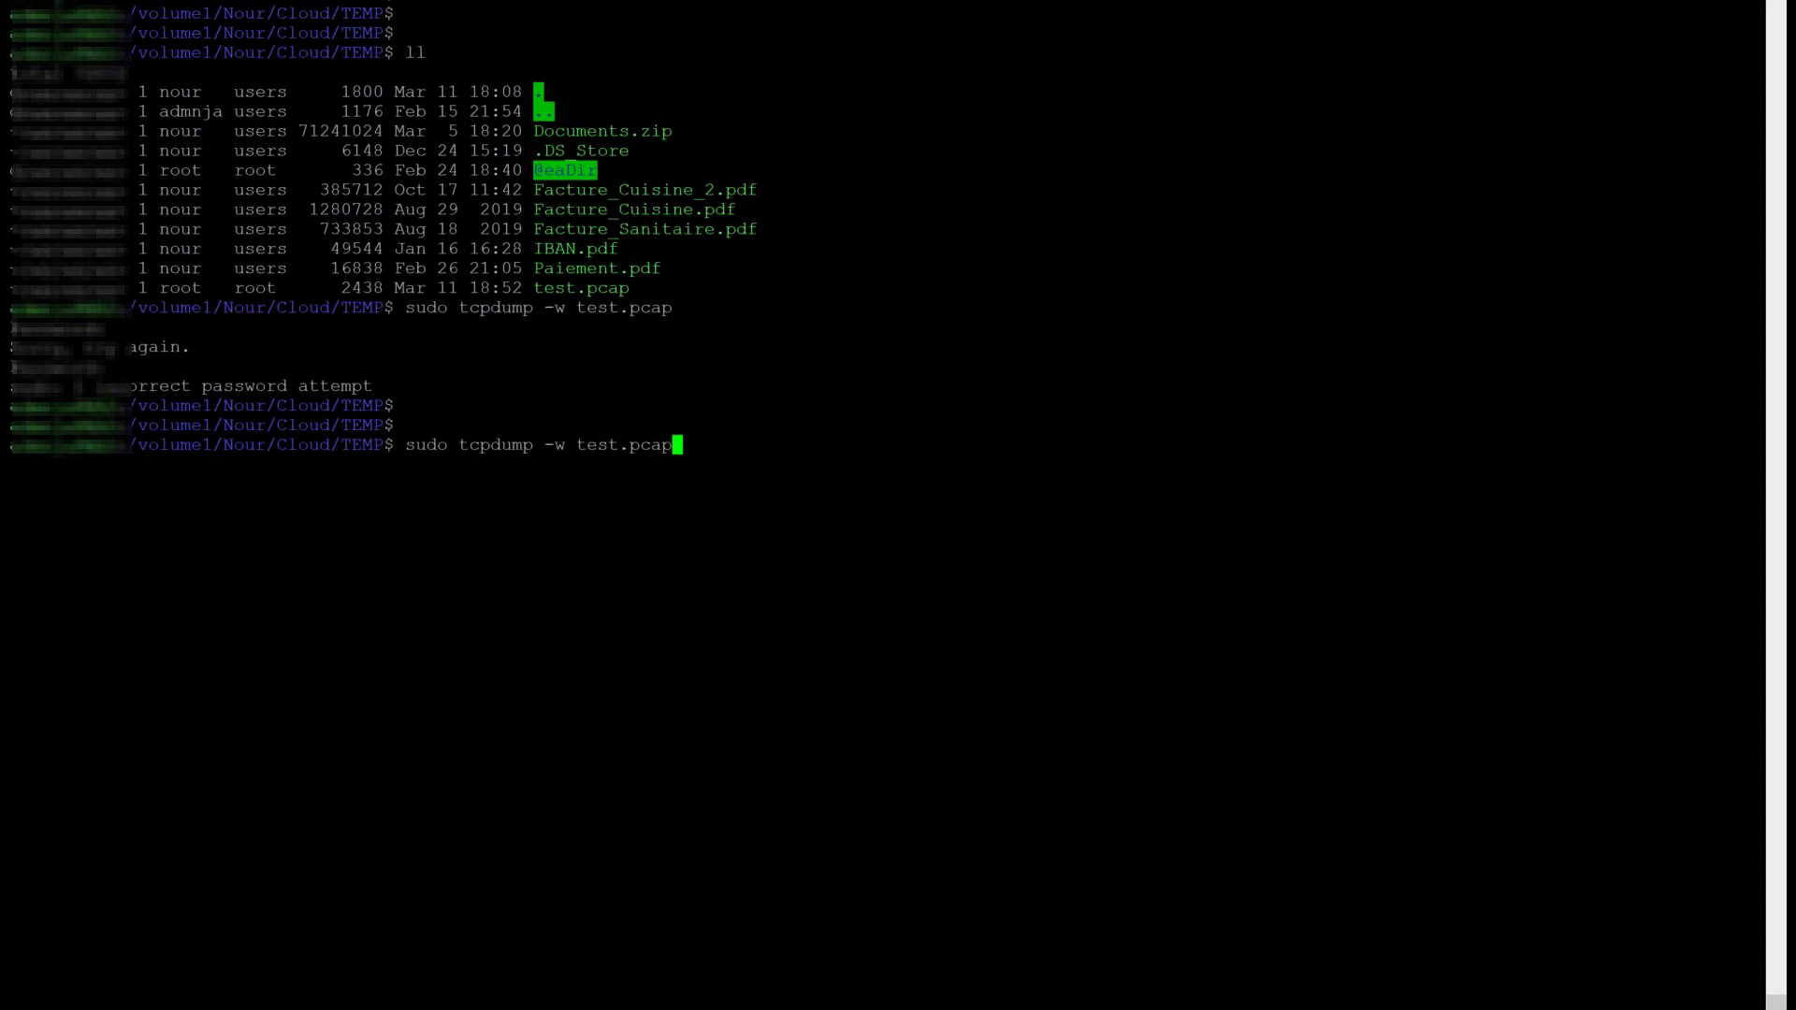
{"action": "key", "text": "Return"}
{"action": "key", "text": "Return"}
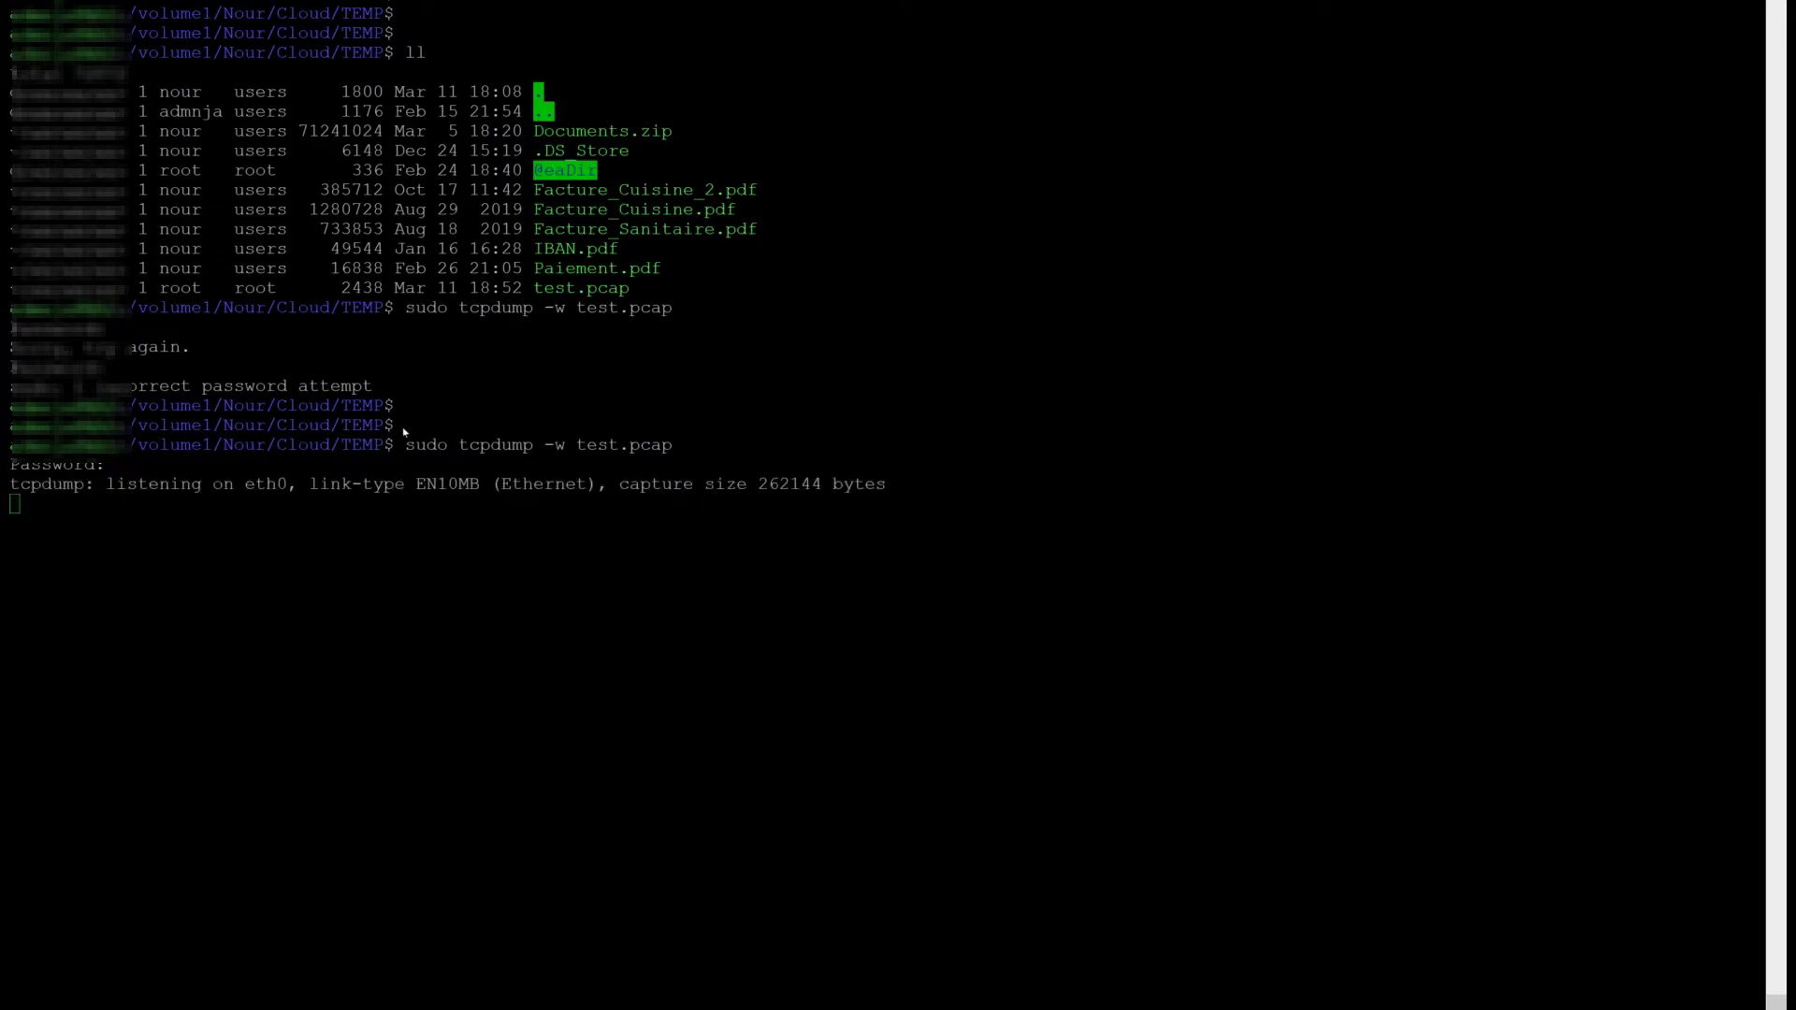
Switch to the Synology DiskStation window and renew the default Let's Encrypt certificate dated 09.06.2020
{"action": "mouse_move", "coordinate": [459, 935]}
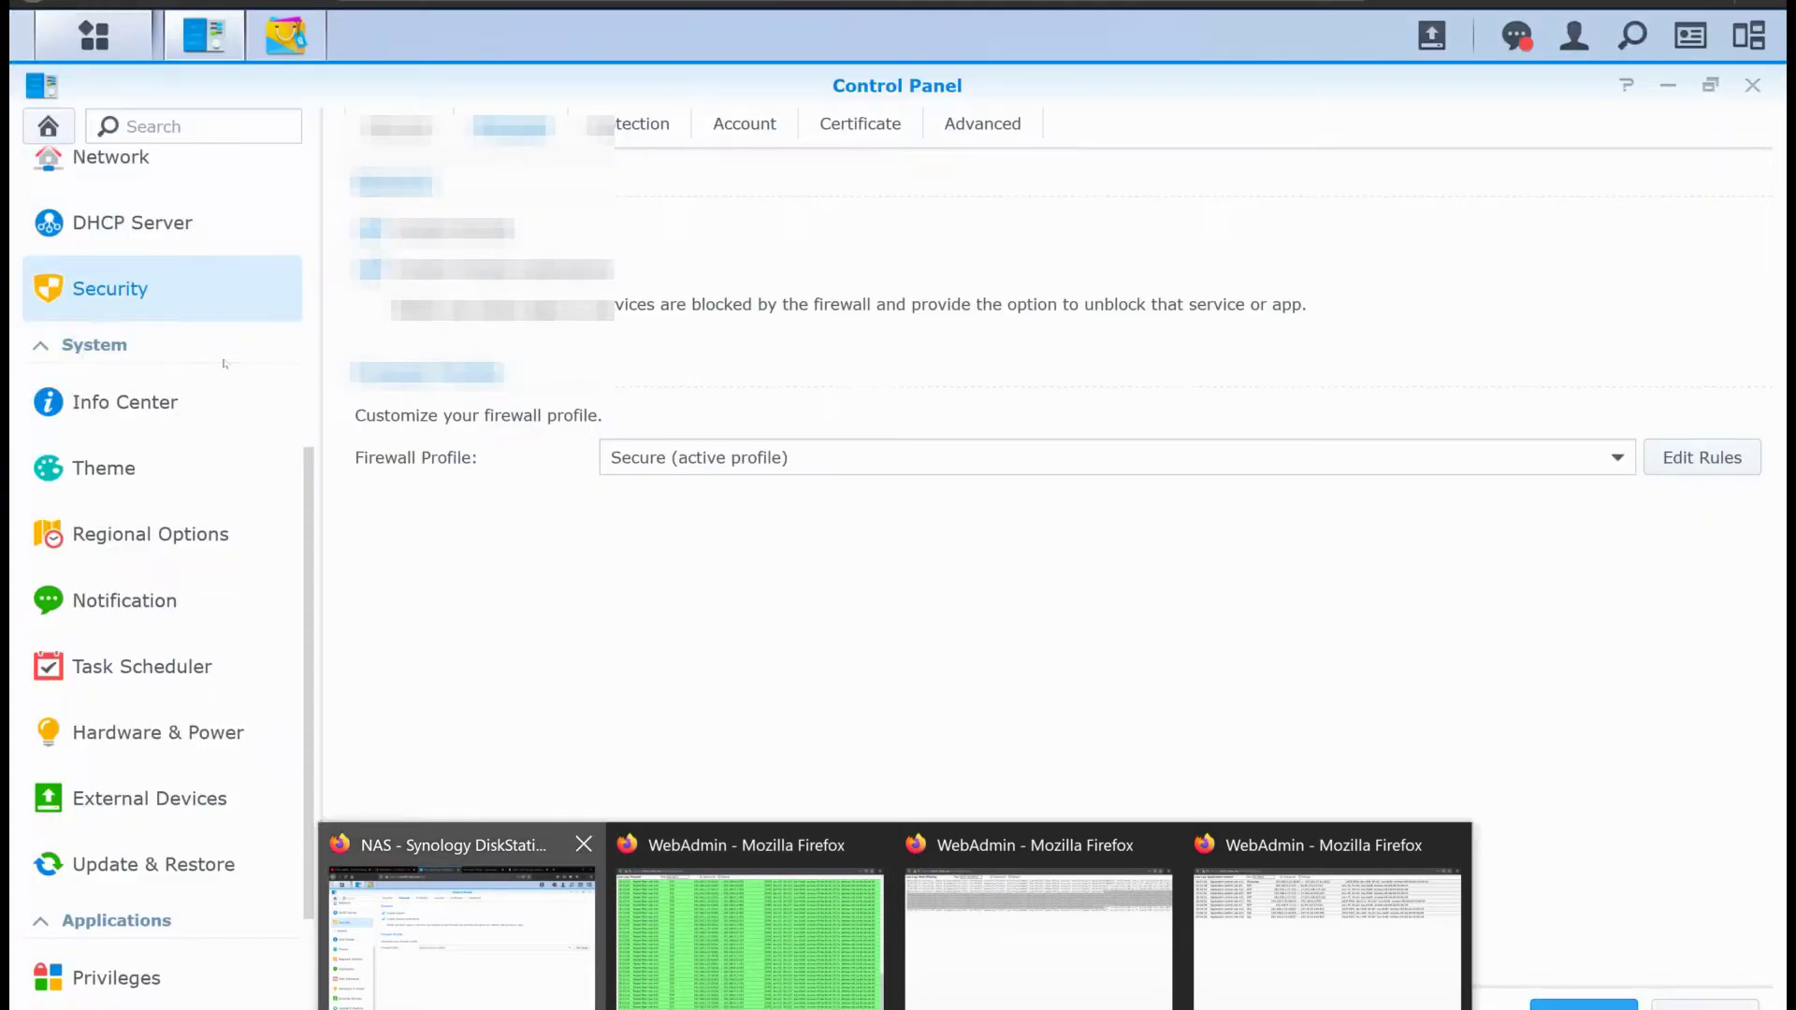
{"action": "left_click", "coordinate": [458, 930]}
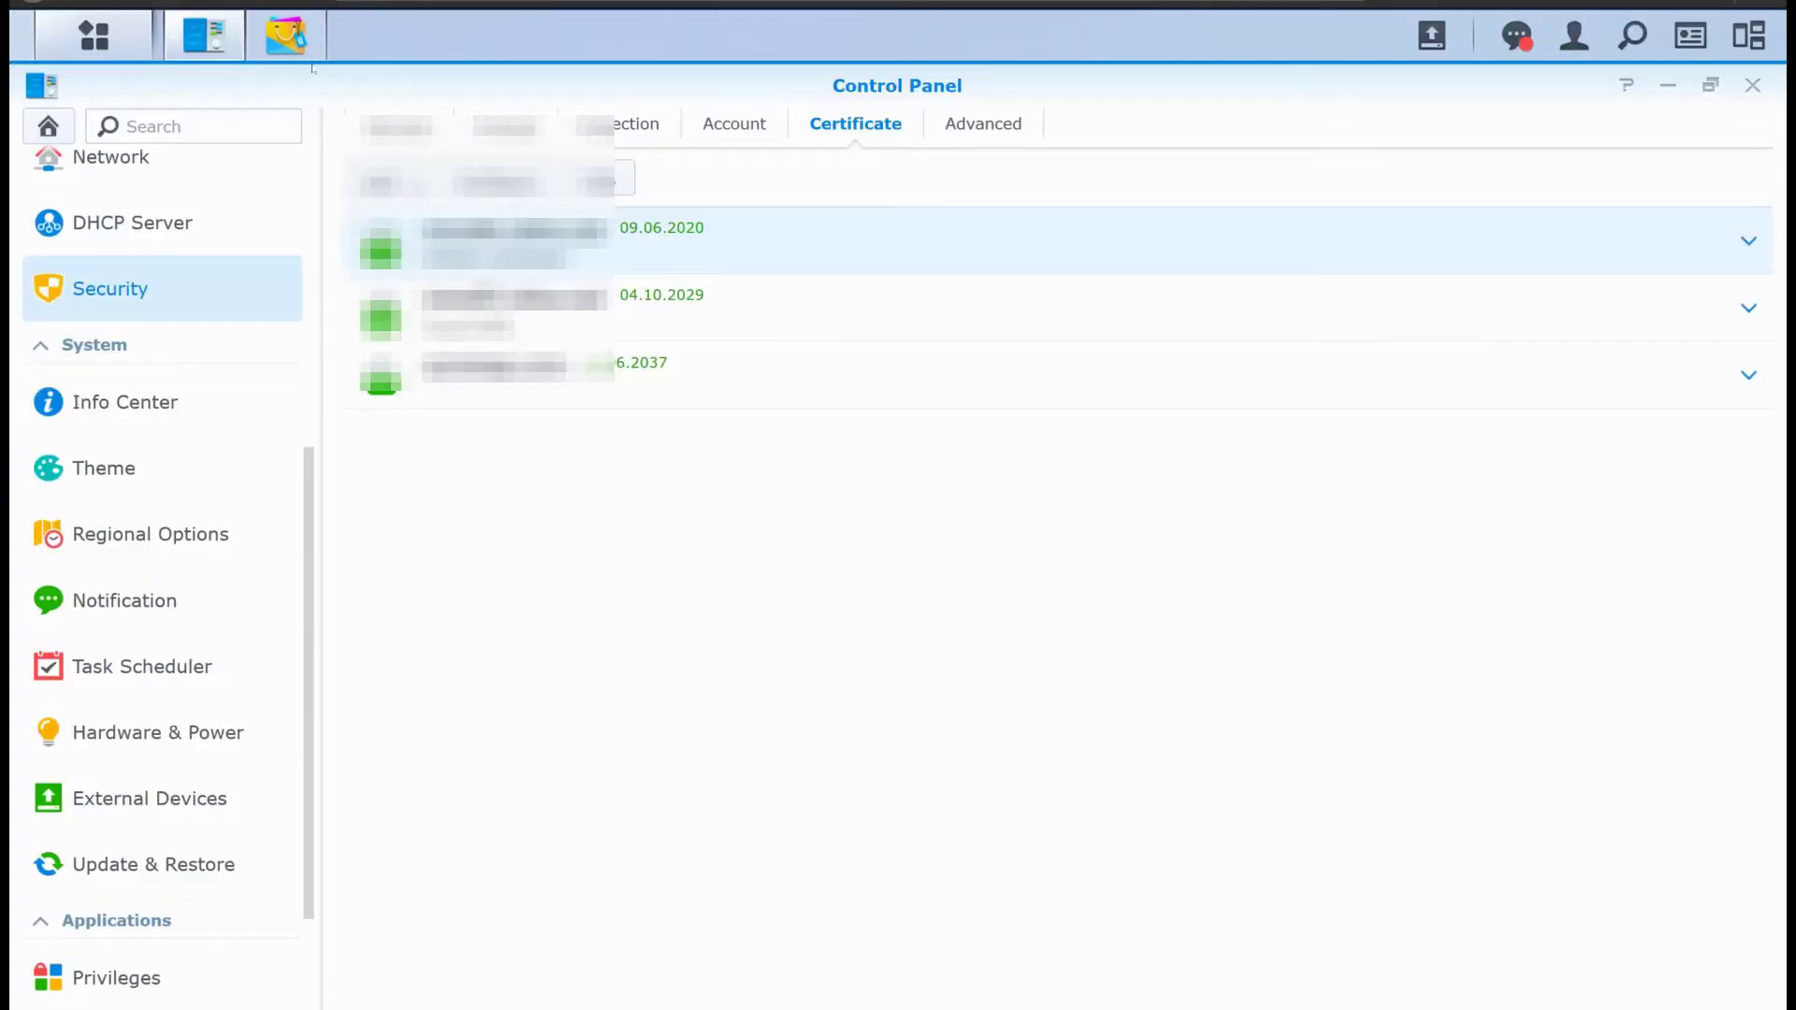
{"action": "right_click", "coordinate": [694, 256]}
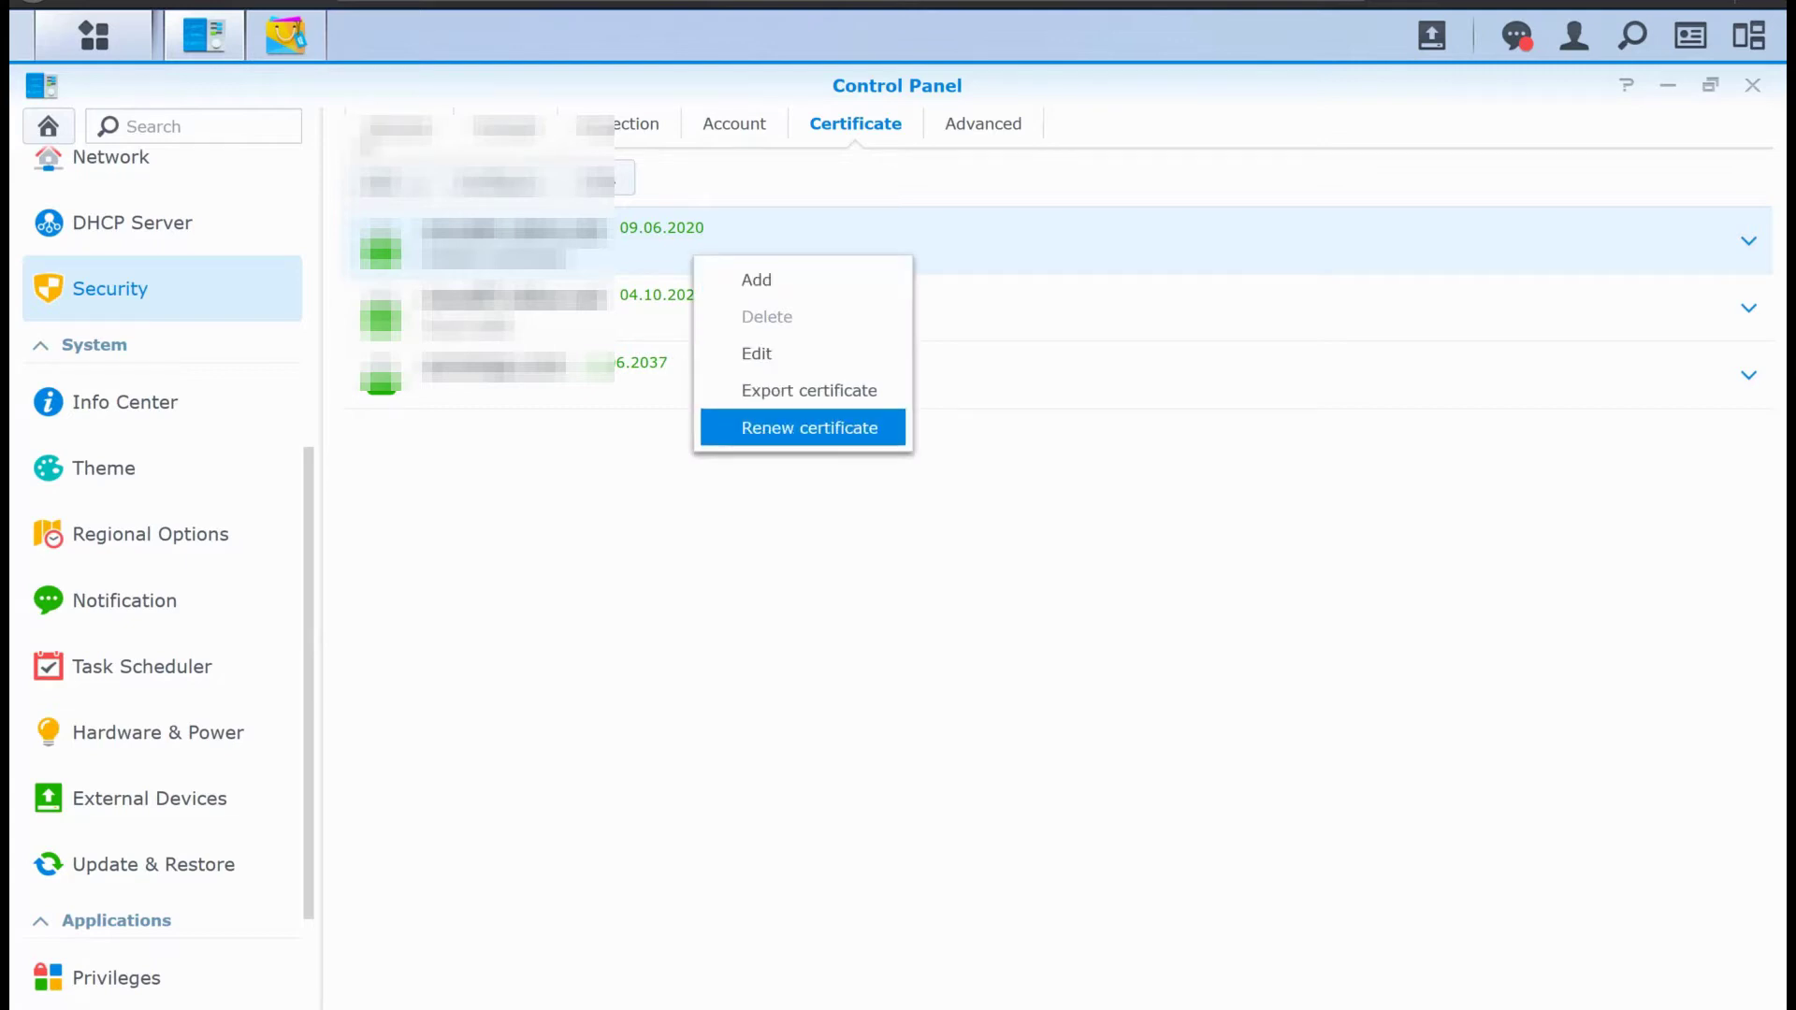
{"action": "left_click", "coordinate": [809, 427]}
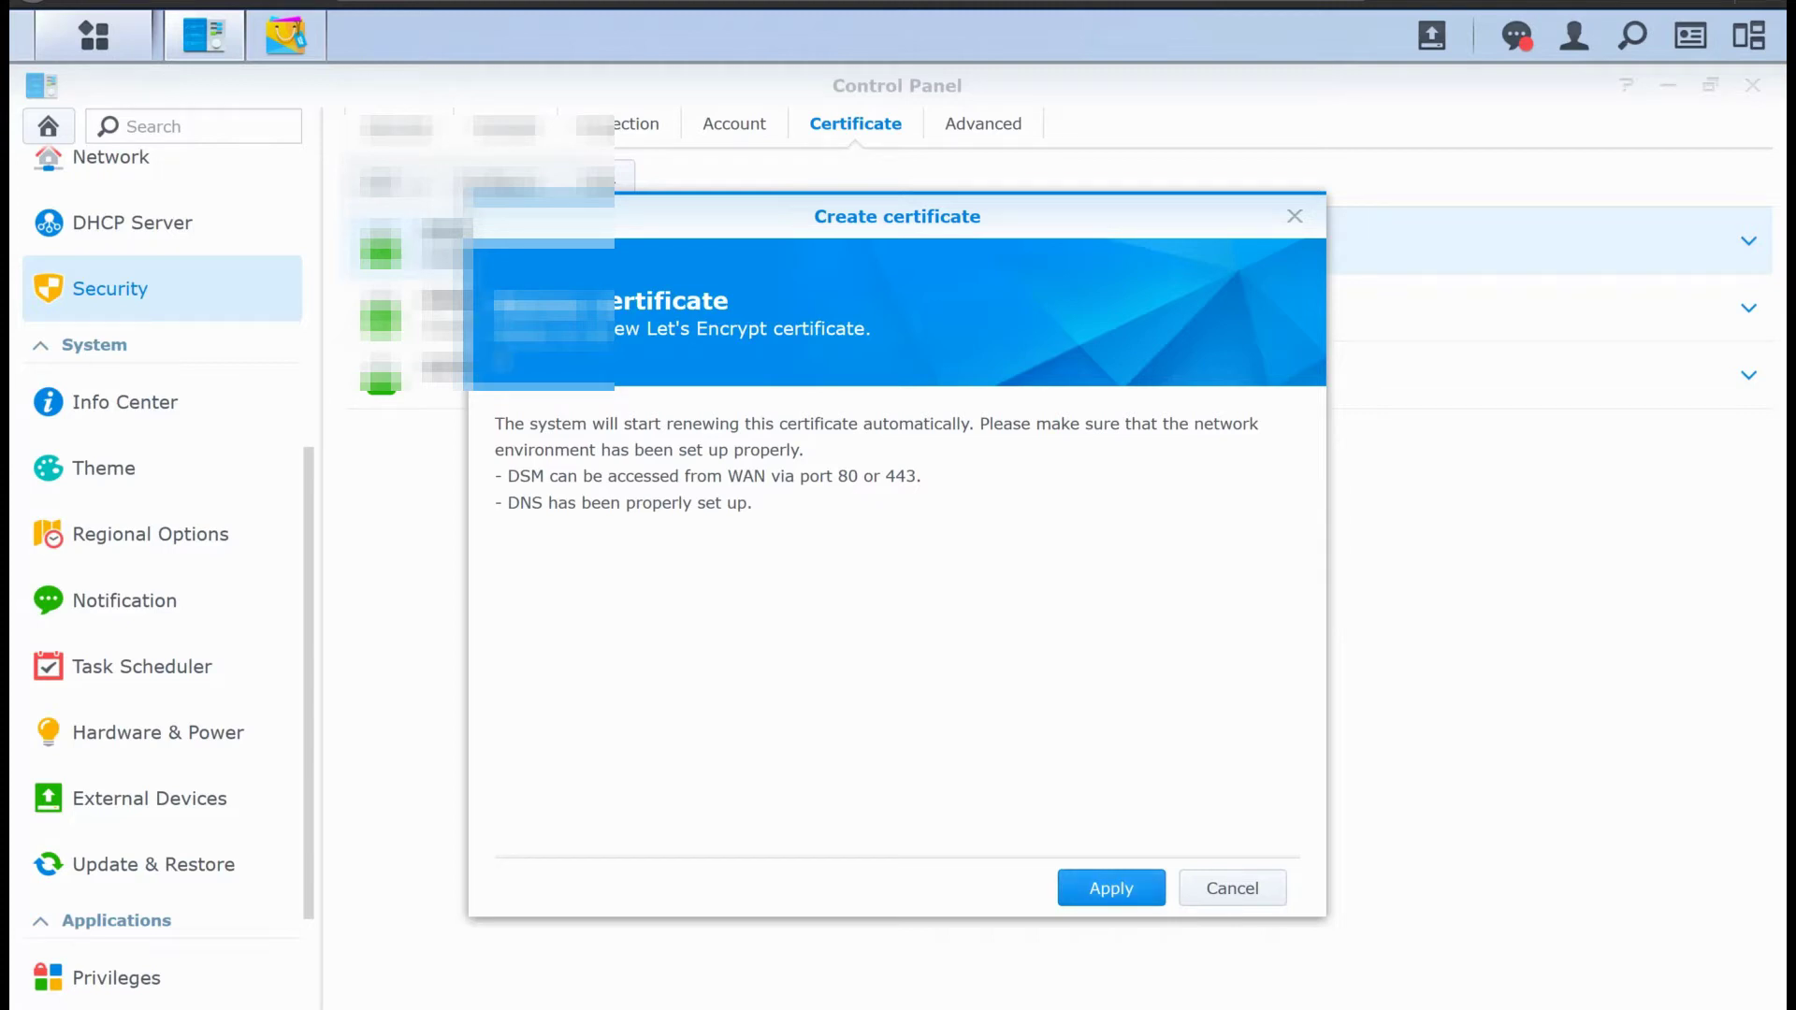
{"action": "left_click", "coordinate": [1112, 888]}
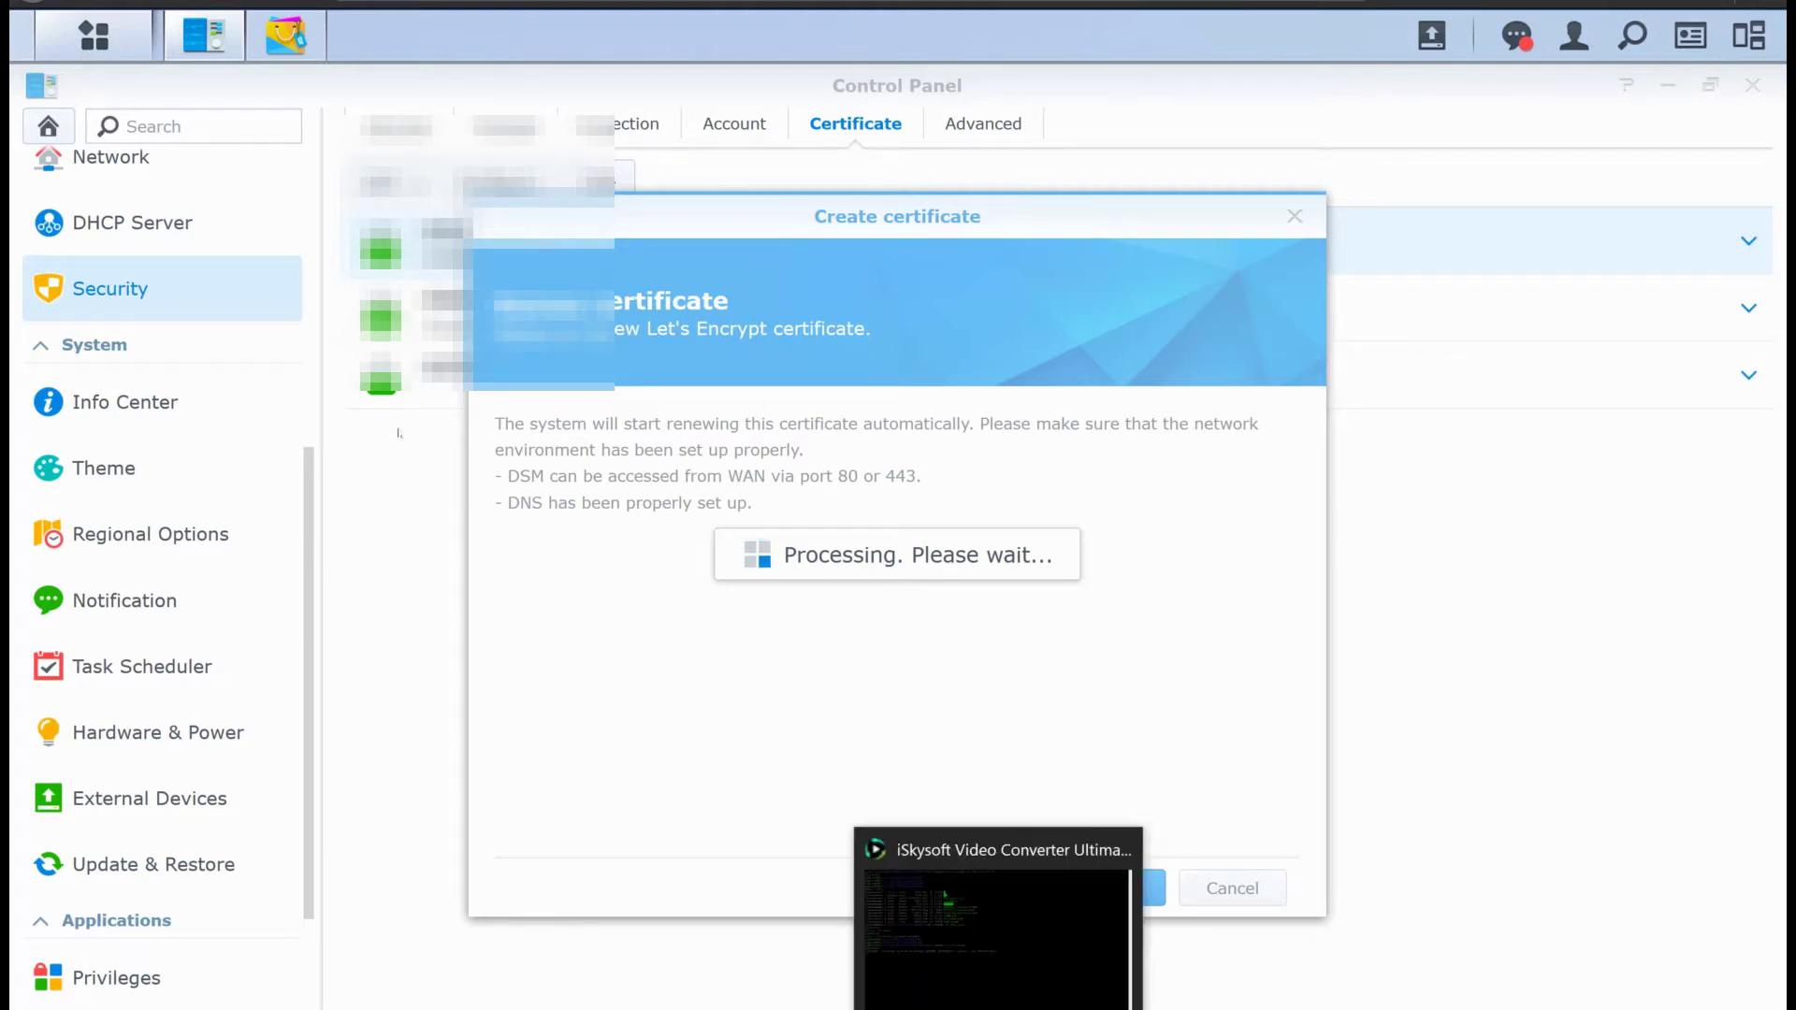
Examine the WebAdmin firewall live log for DNS requests and dropped packets from 192.168.4.2 during the certificate renewal
{"action": "mouse_move", "coordinate": [895, 1009]}
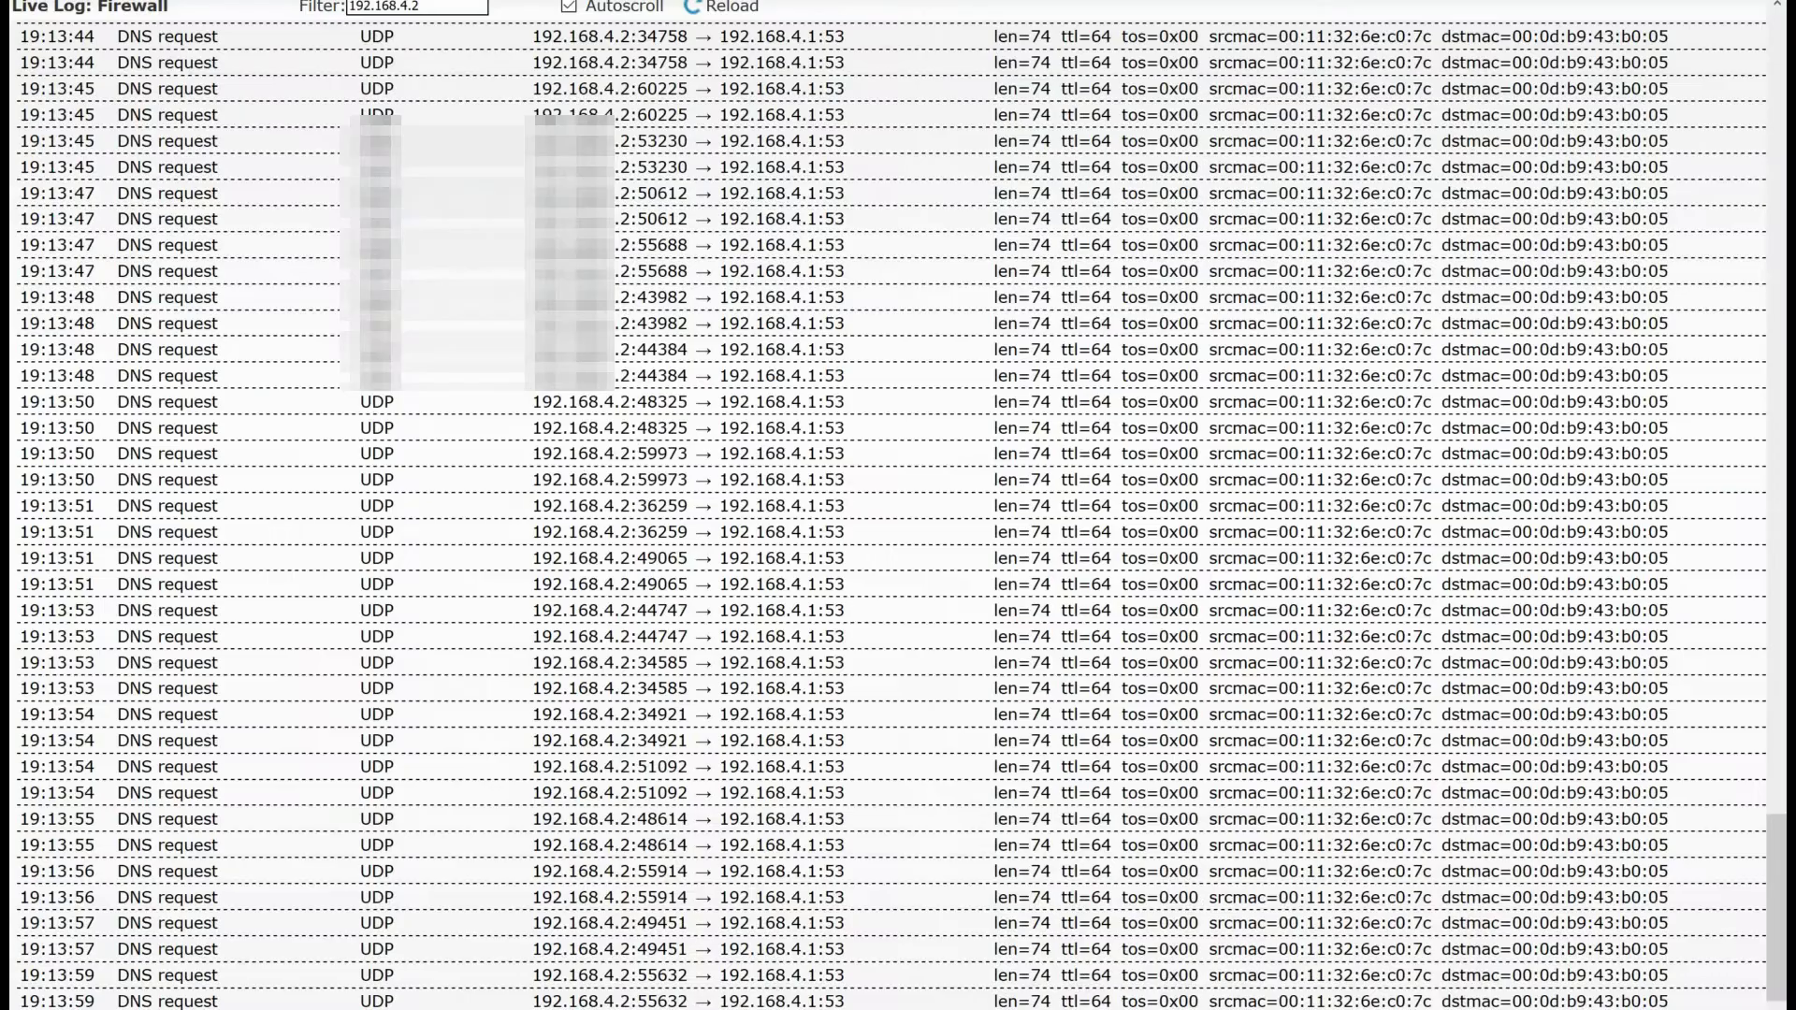
{"action": "left_click", "coordinate": [749, 935]}
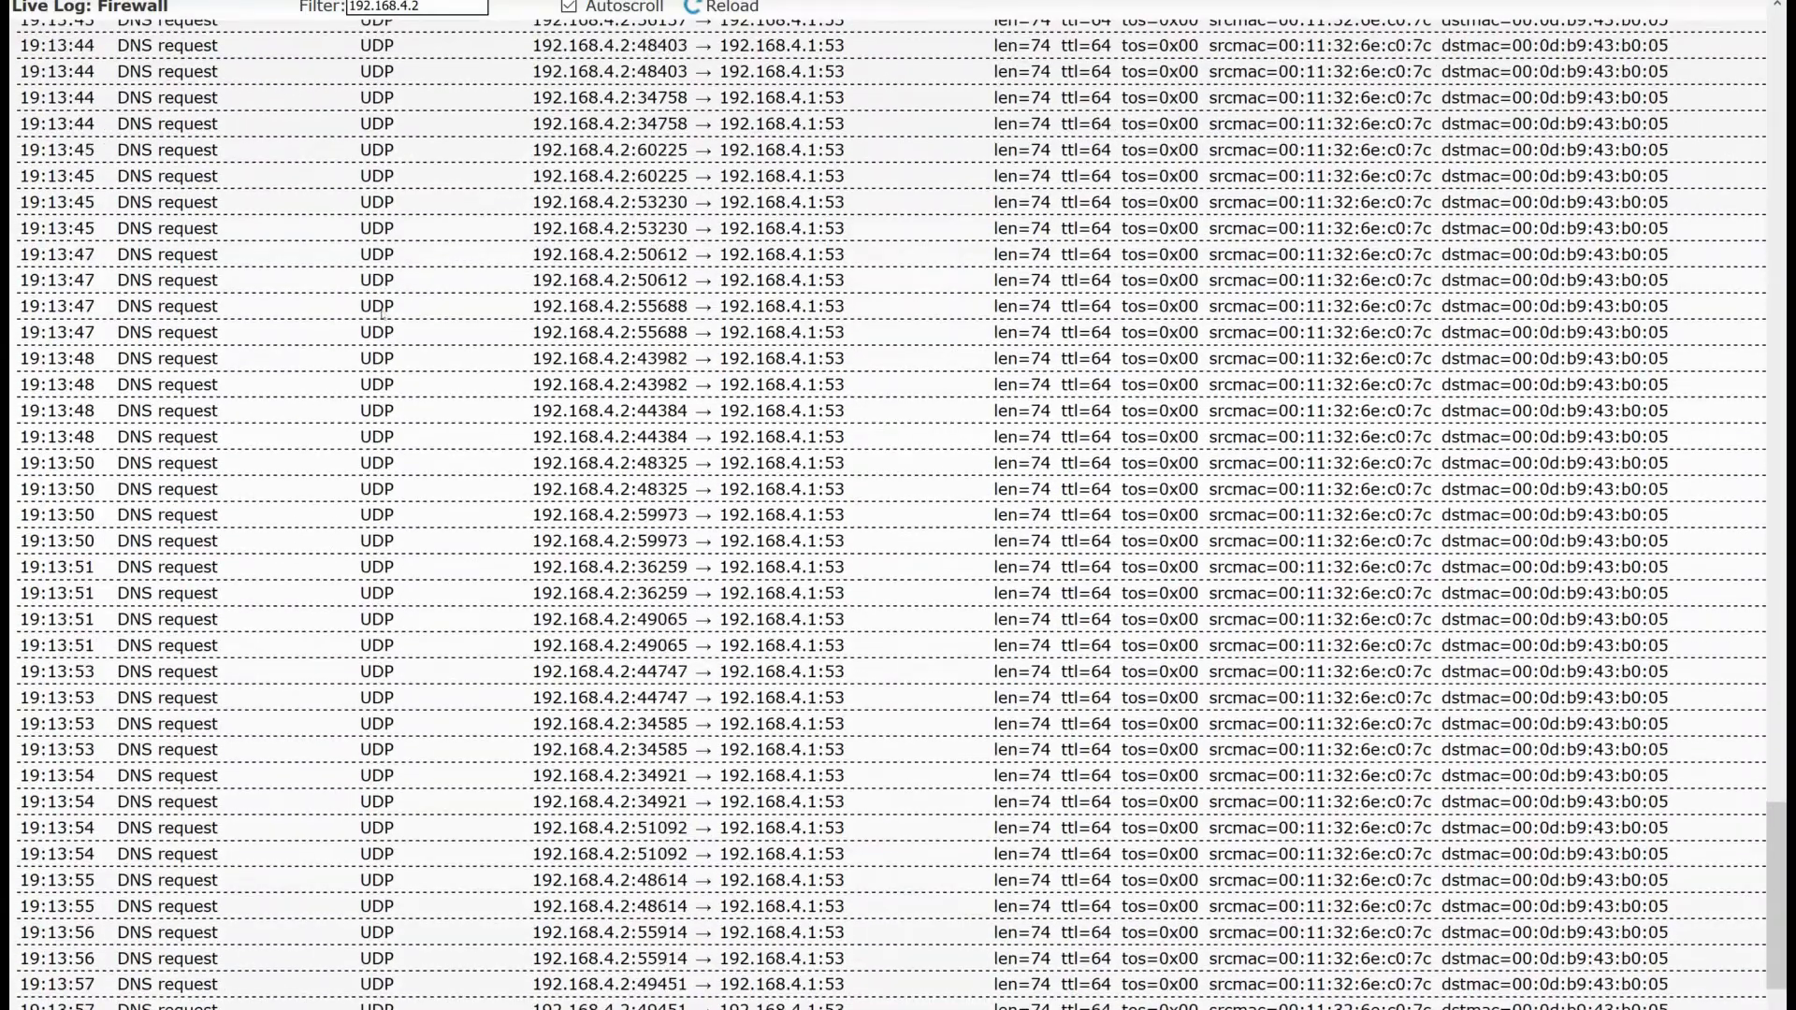
{"action": "scroll", "coordinate": [381, 318], "scroll_direction": "up", "scroll_amount": 20}
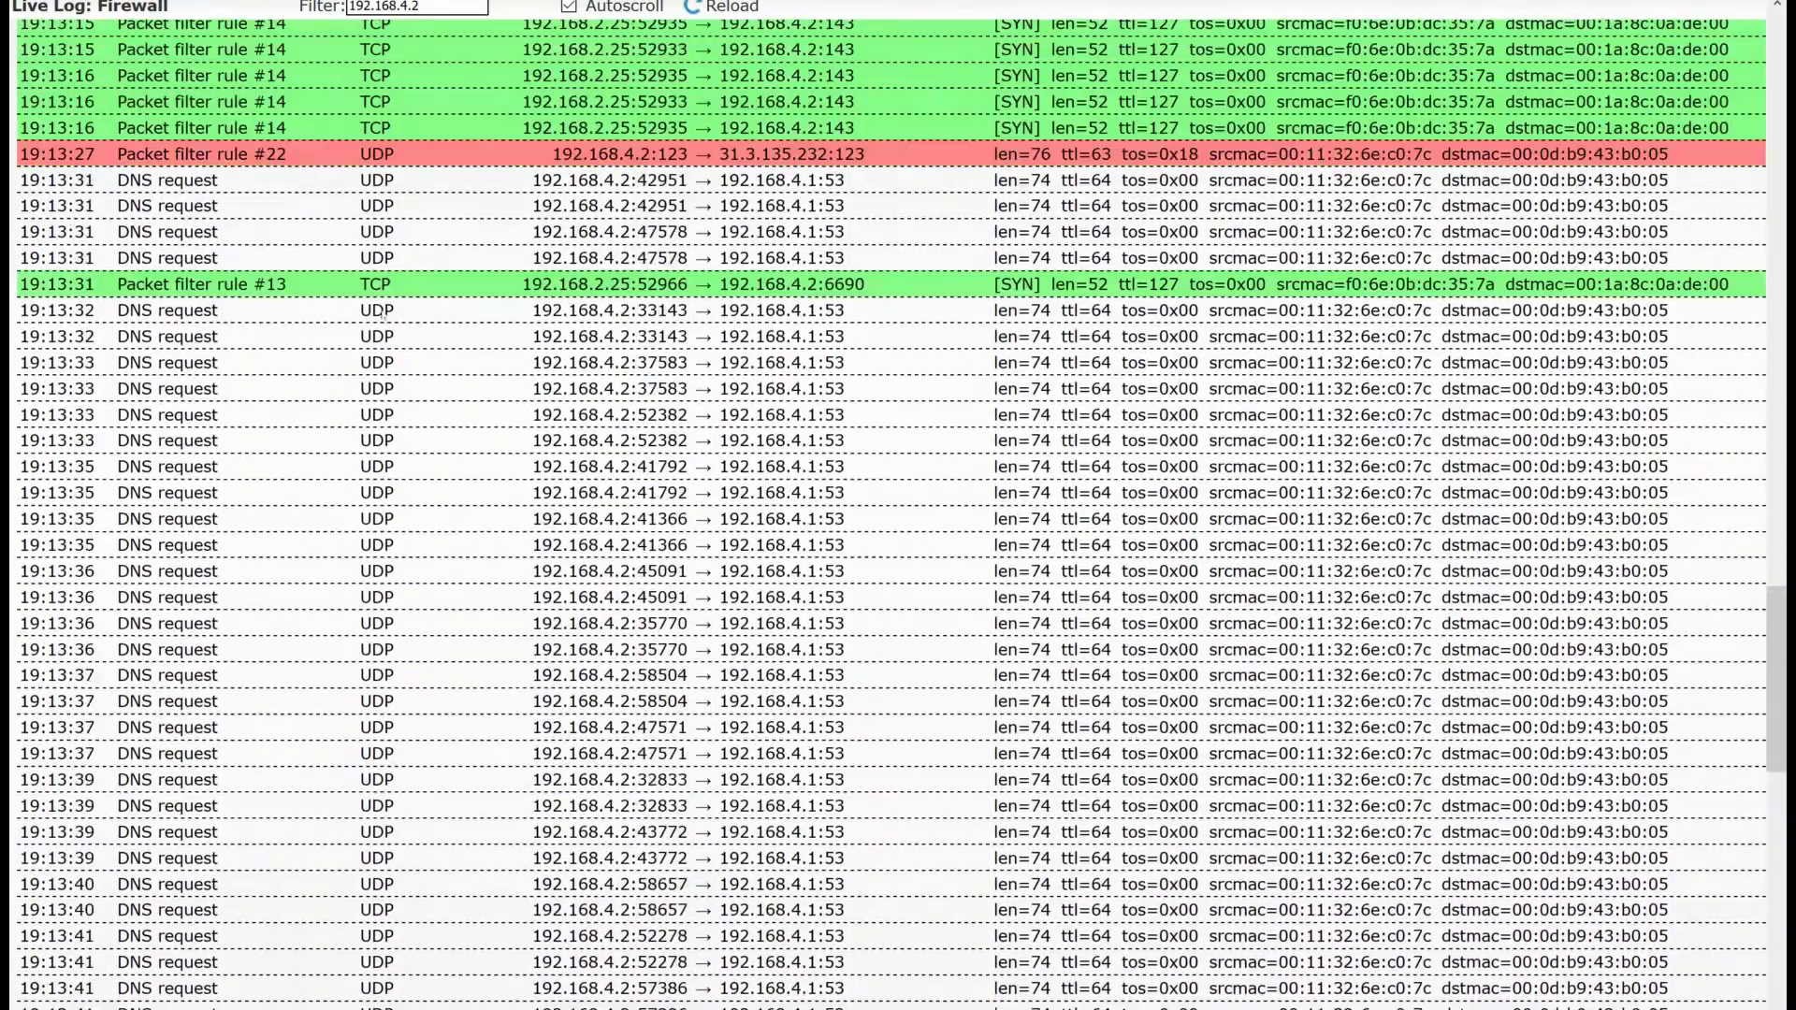
{"action": "scroll", "coordinate": [375, 266], "scroll_direction": "down", "scroll_amount": 7}
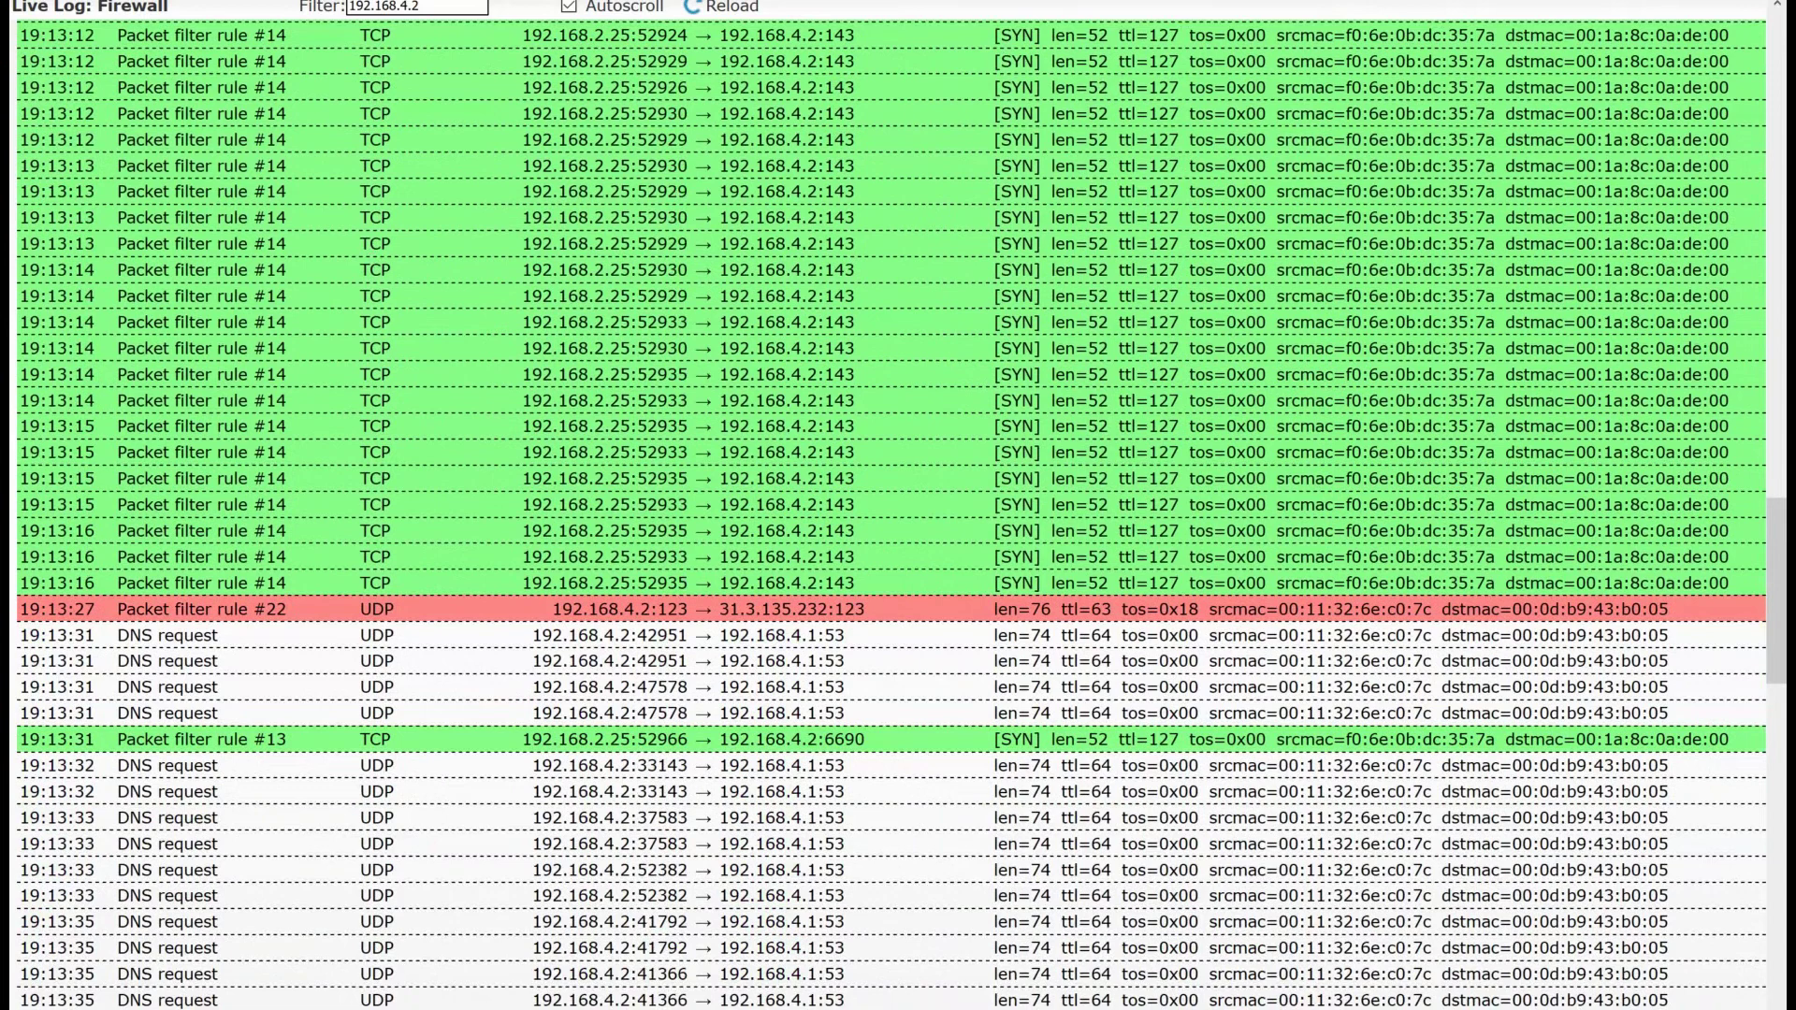
{"action": "scroll", "coordinate": [207, 240], "scroll_direction": "down", "scroll_amount": 15}
{"action": "scroll", "coordinate": [237, 249], "scroll_direction": "up", "scroll_amount": 15}
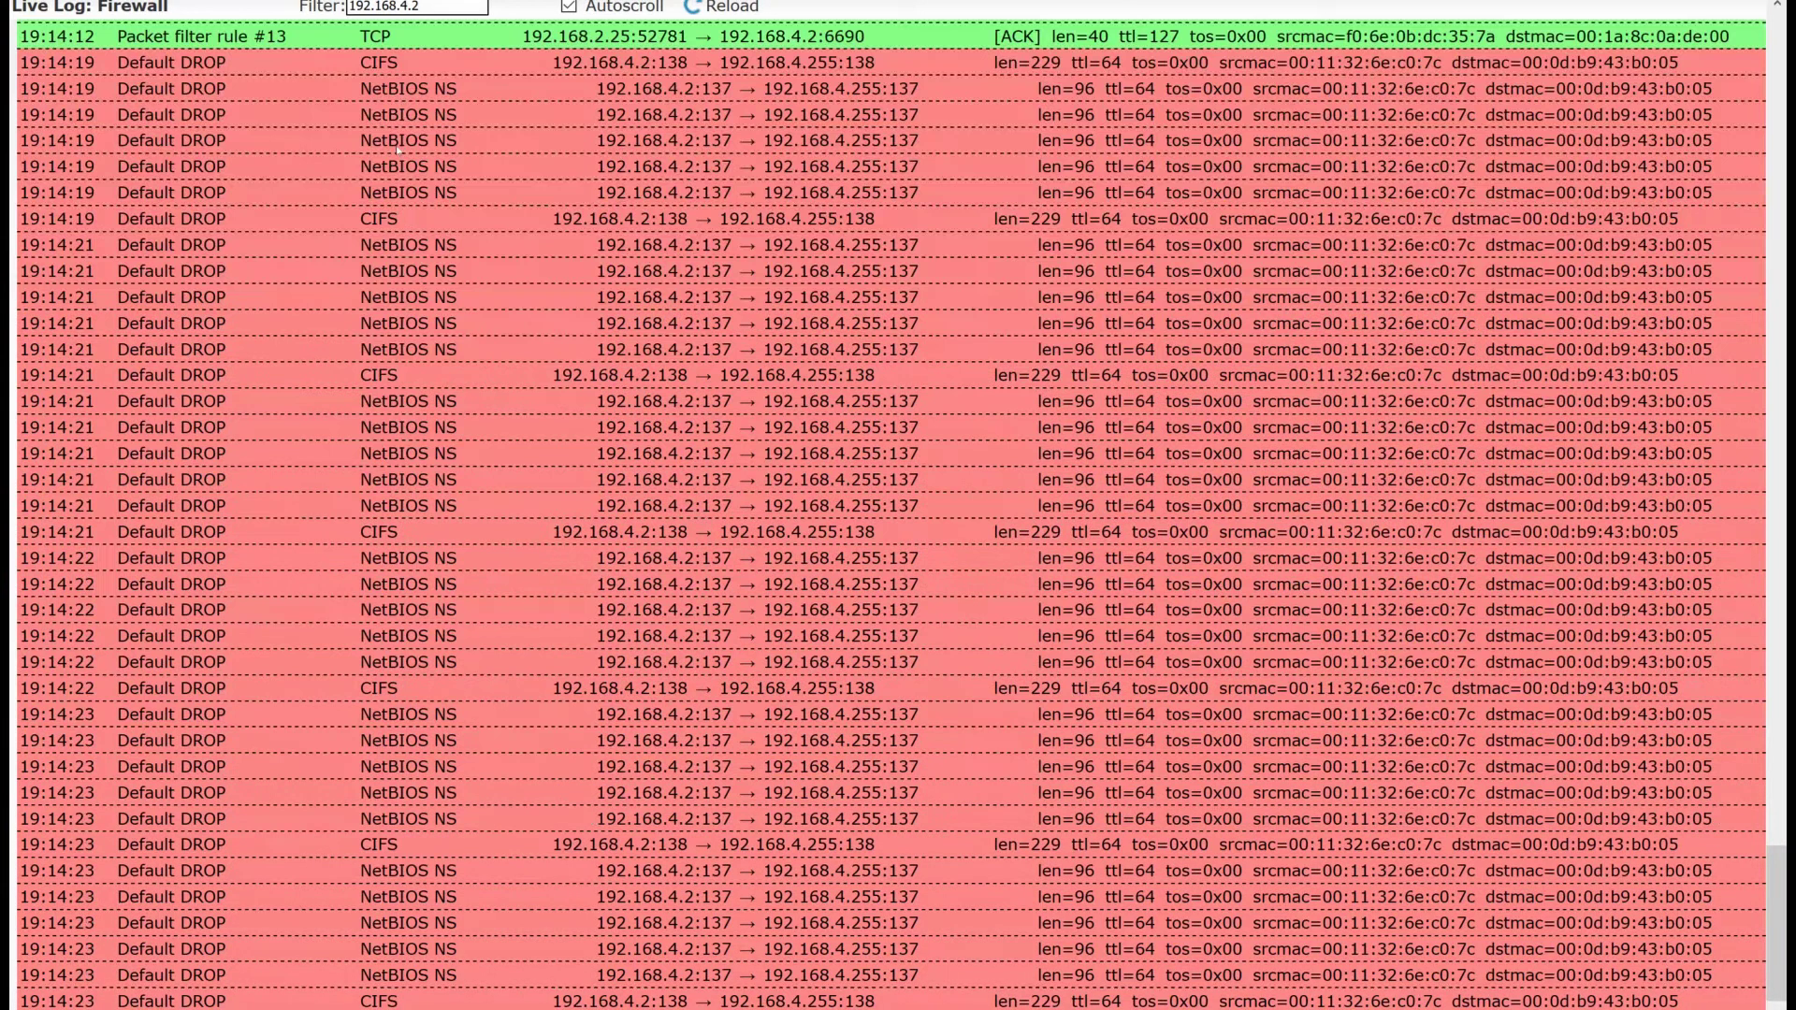
{"action": "scroll", "coordinate": [402, 154], "scroll_direction": "up", "scroll_amount": 5}
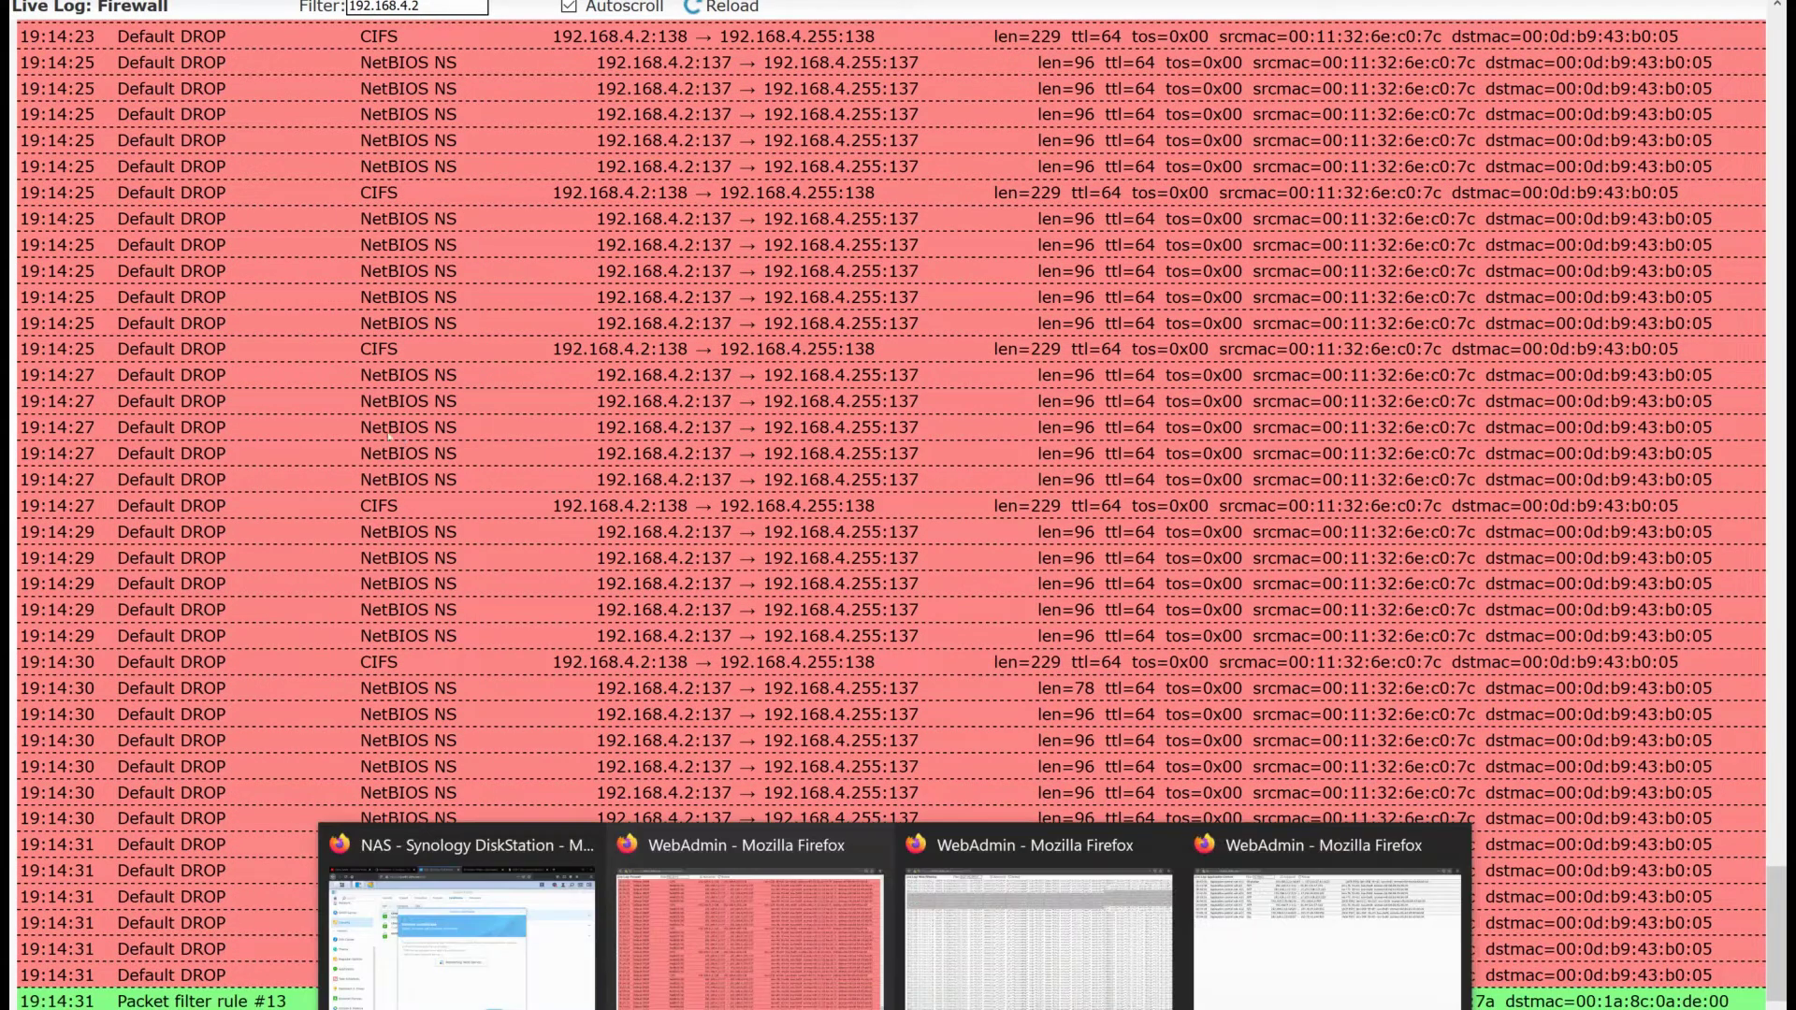
Check the certificate renewal's progress, and inspect the web filtering live log for the connections from 192.168.4.2, including destination, status code and profile
{"action": "left_click", "coordinate": [459, 912]}
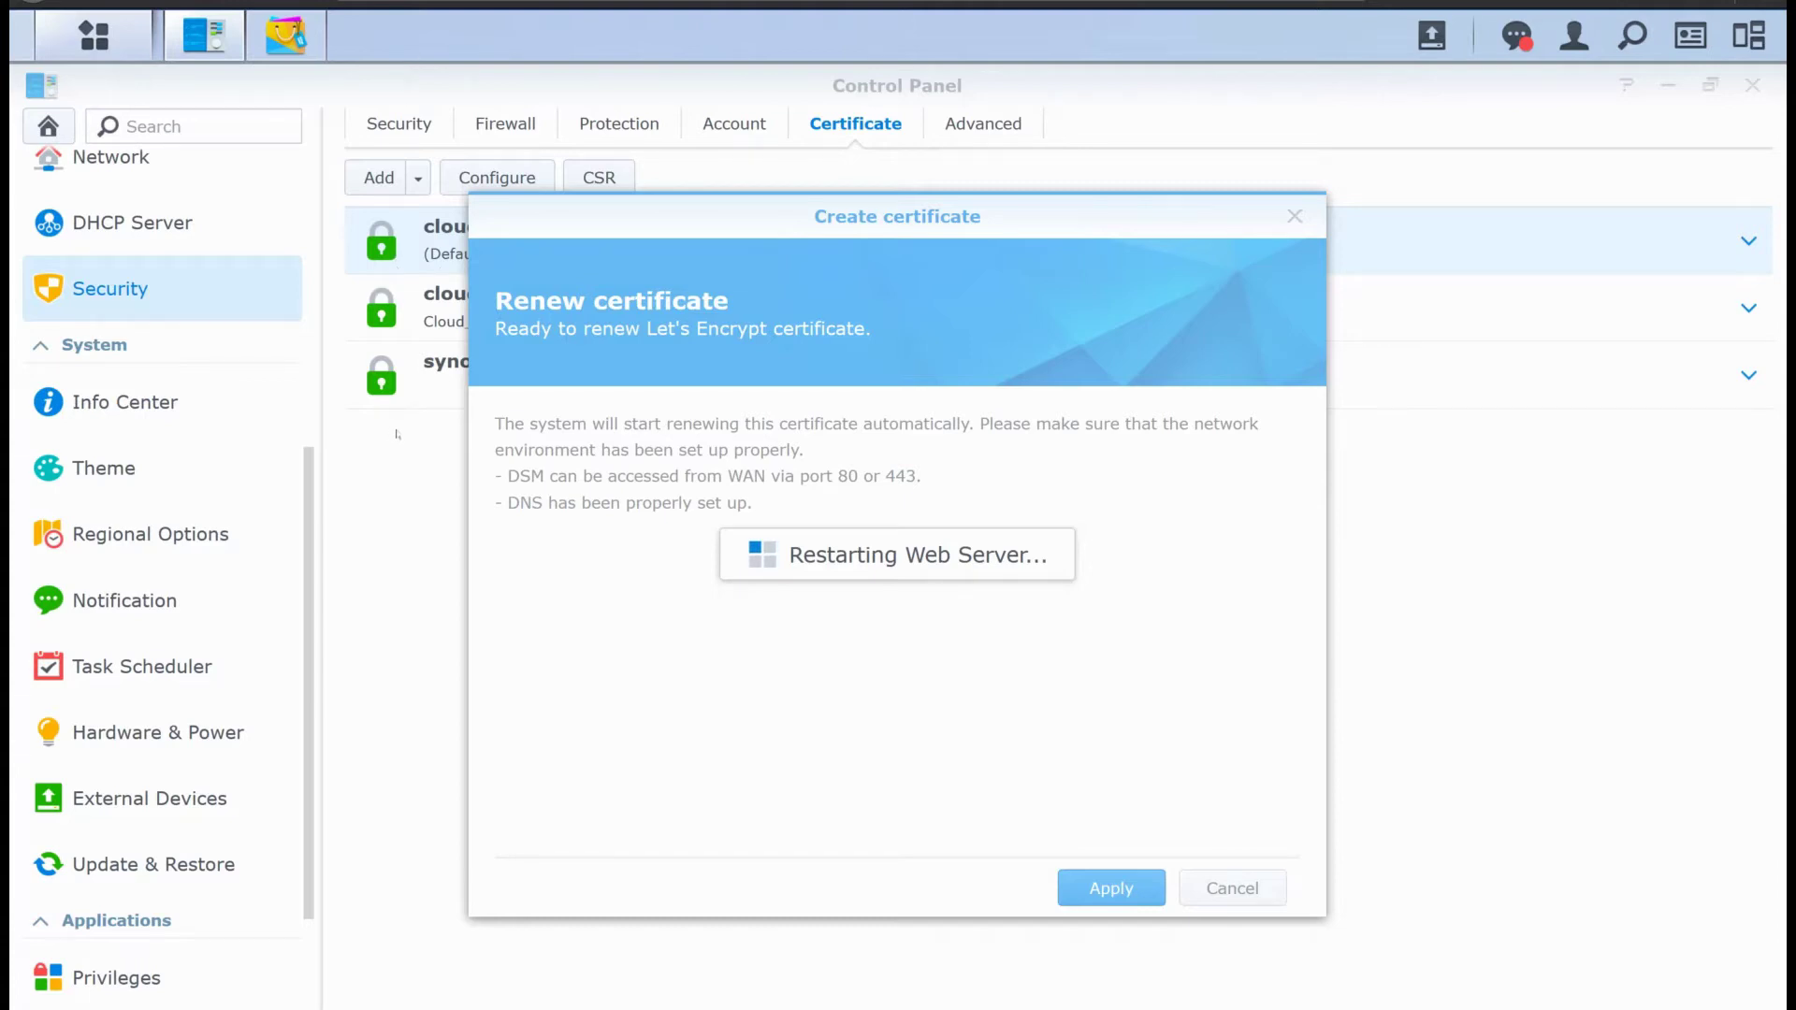
{"action": "left_click", "coordinate": [1038, 903]}
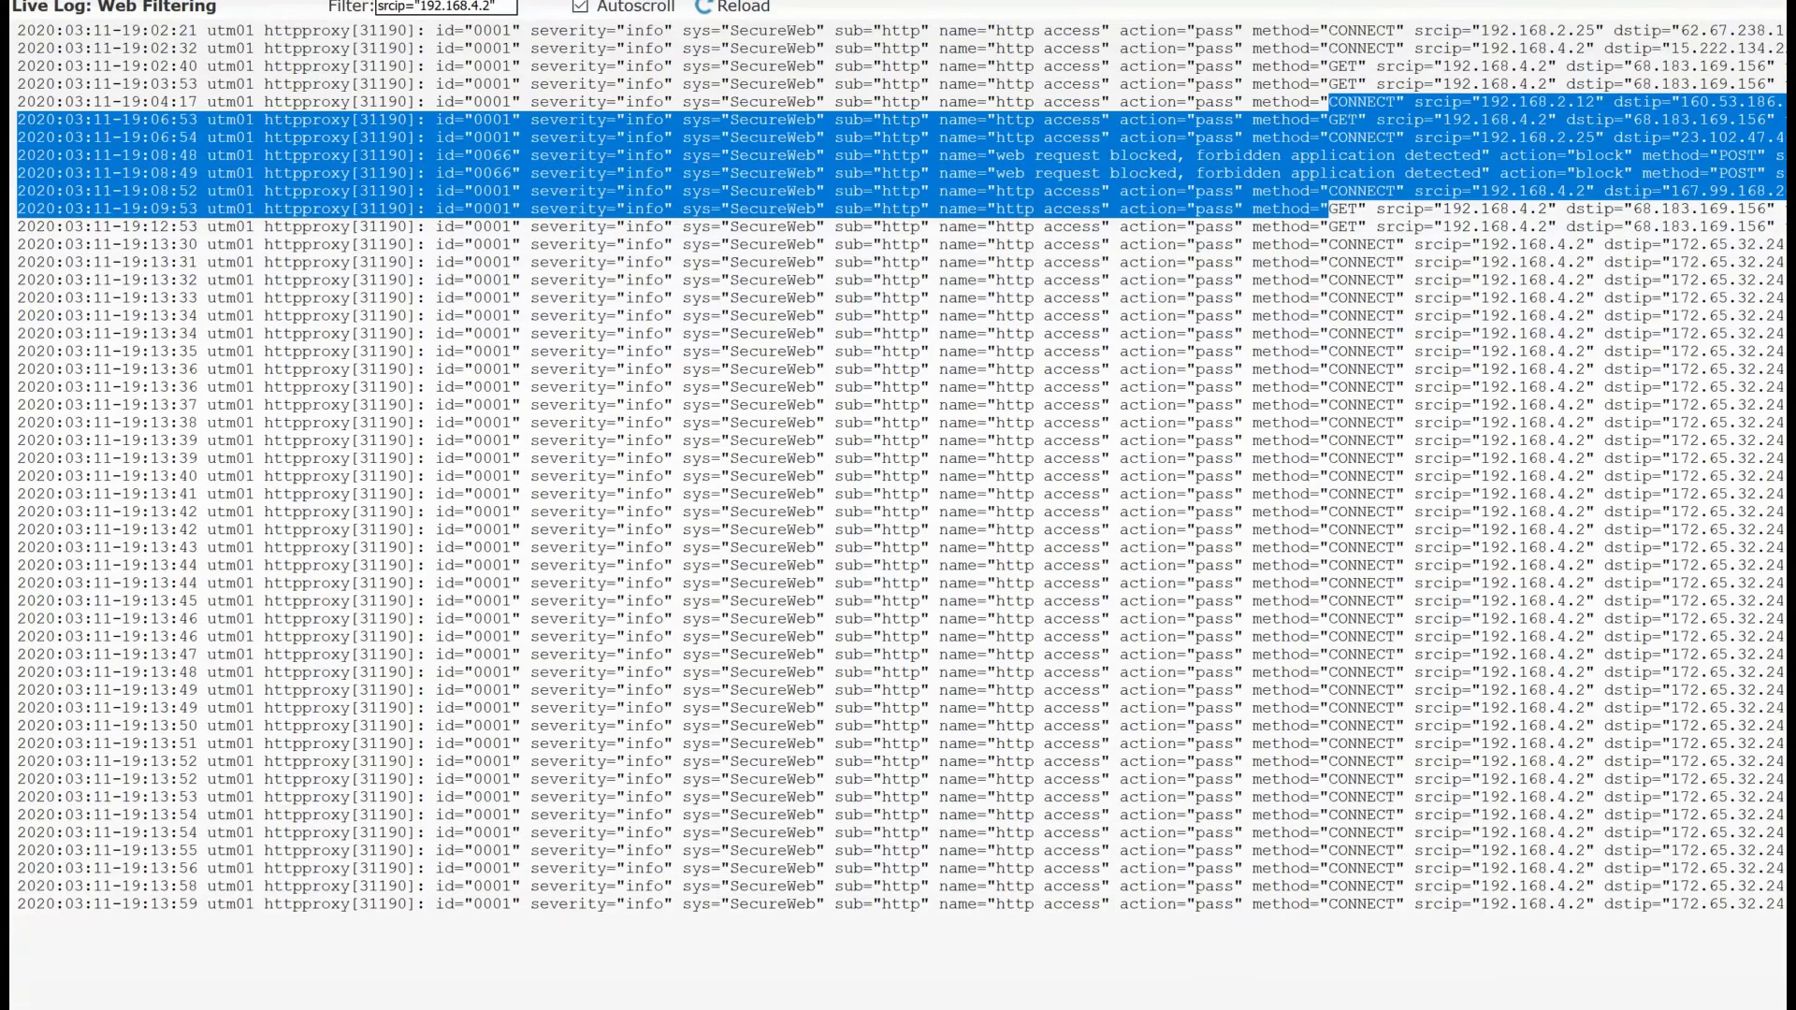
{"action": "scroll", "coordinate": [898, 468], "scroll_direction": "right", "scroll_amount": 2}
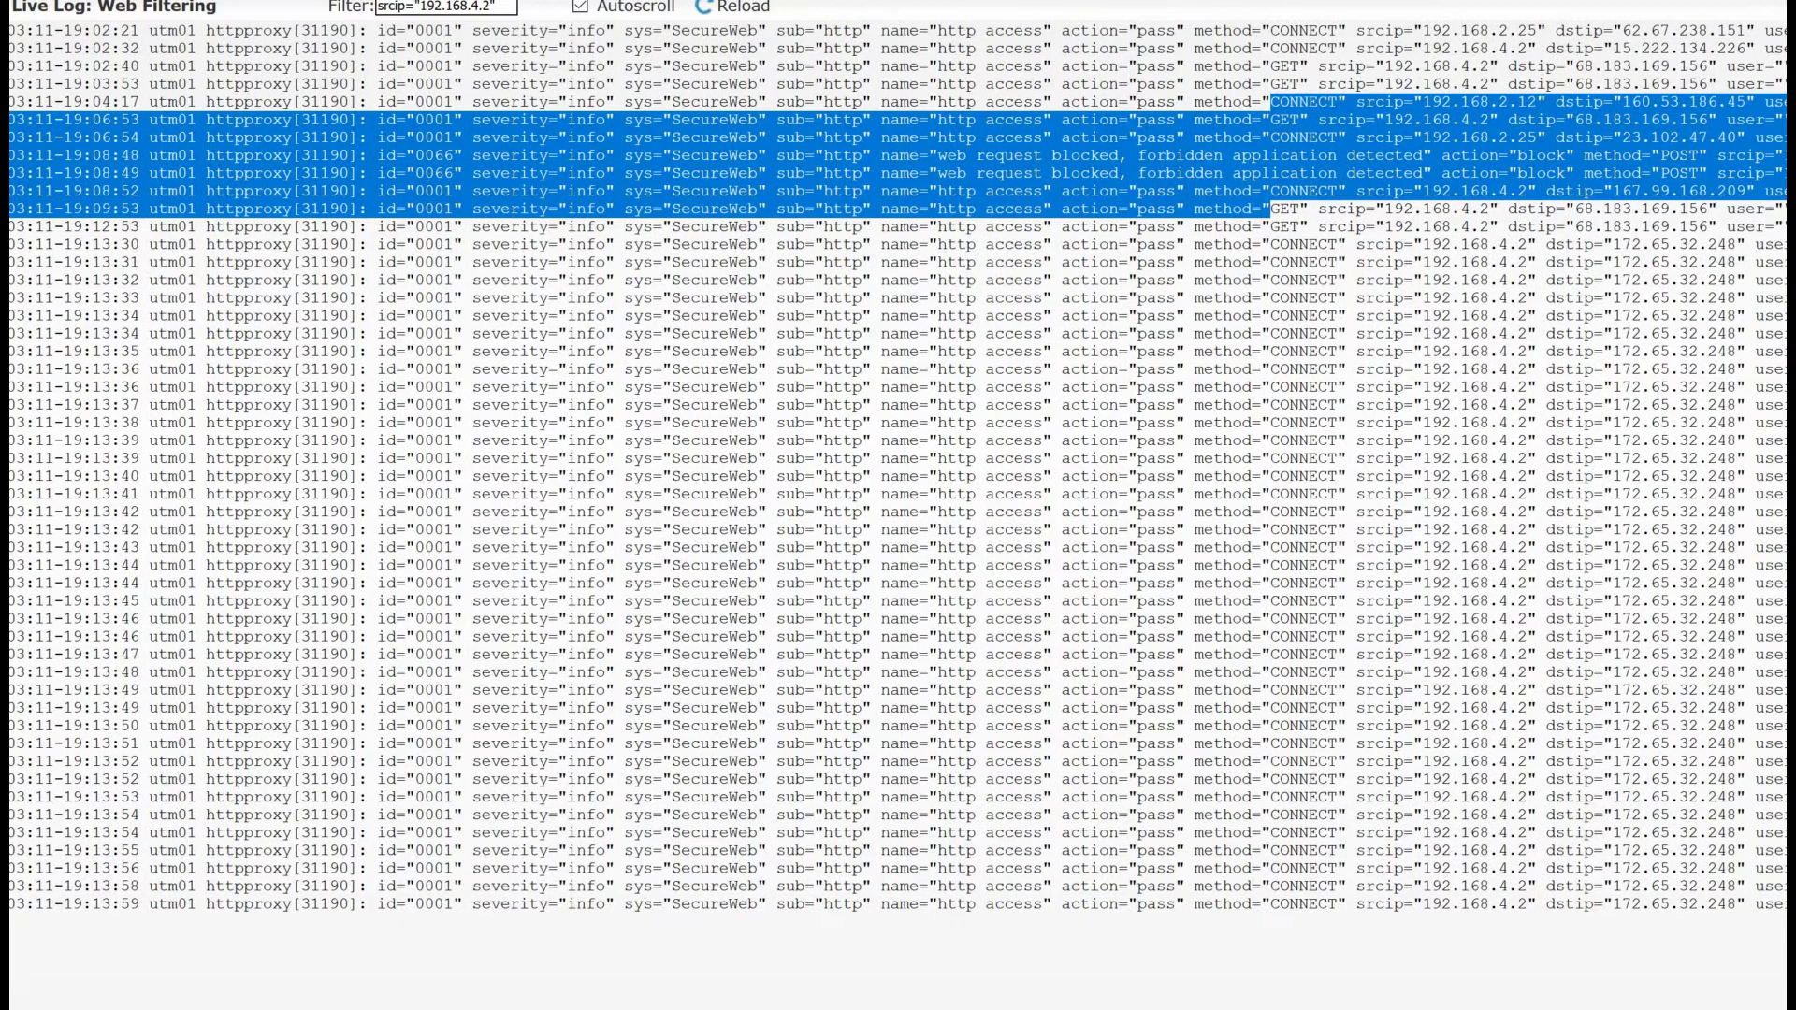
{"action": "scroll", "coordinate": [898, 468], "scroll_direction": "right", "scroll_amount": 10}
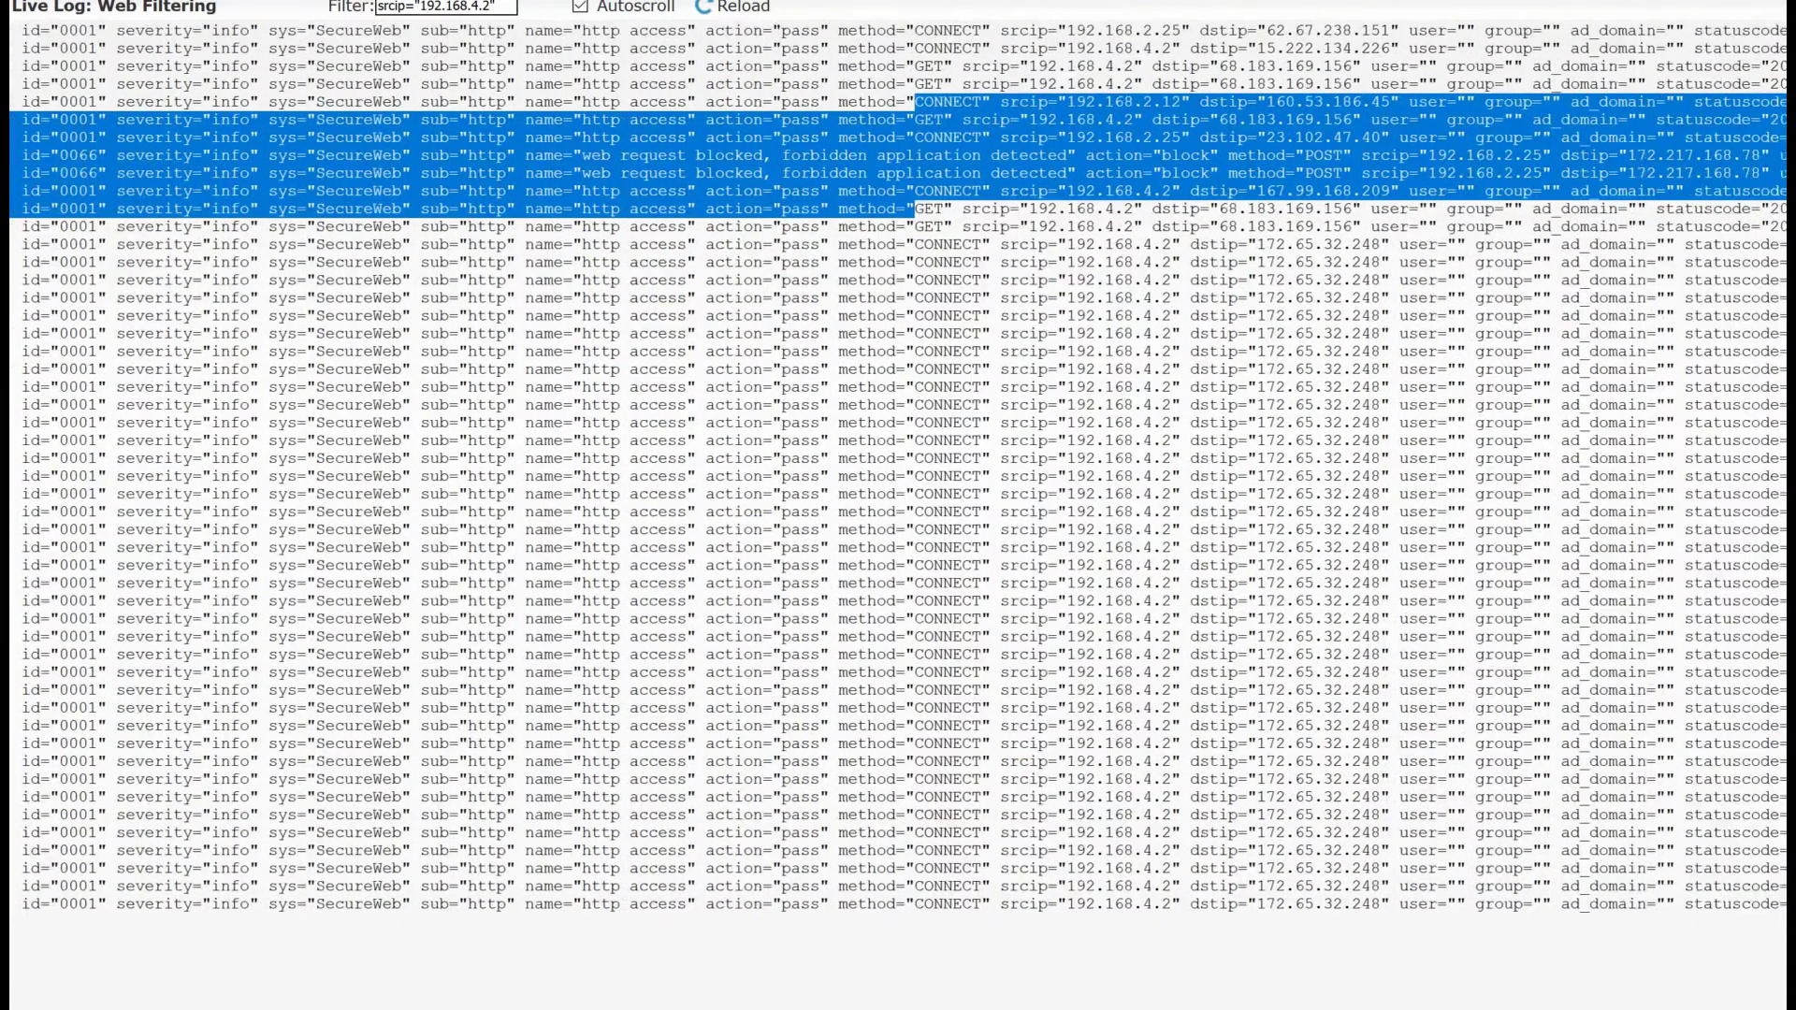
{"action": "scroll", "coordinate": [898, 468], "scroll_direction": "right", "scroll_amount": 8}
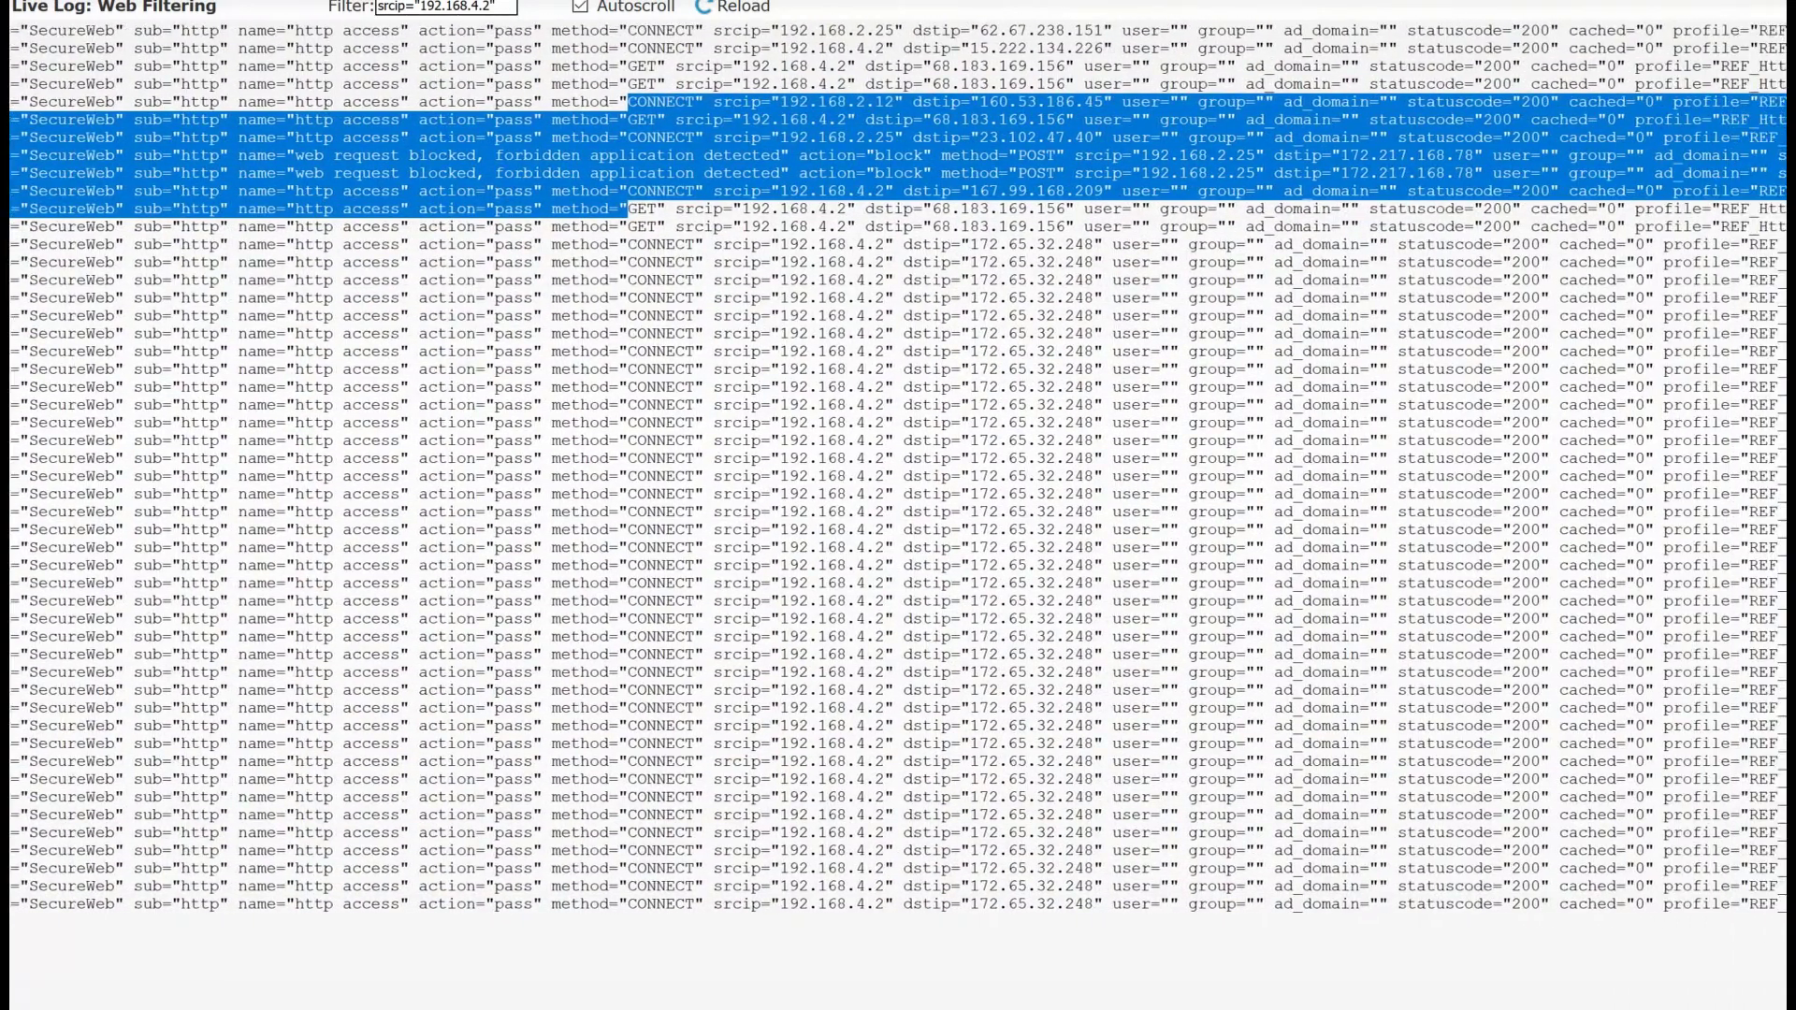
{"action": "scroll", "coordinate": [898, 468], "scroll_direction": "right", "scroll_amount": 18}
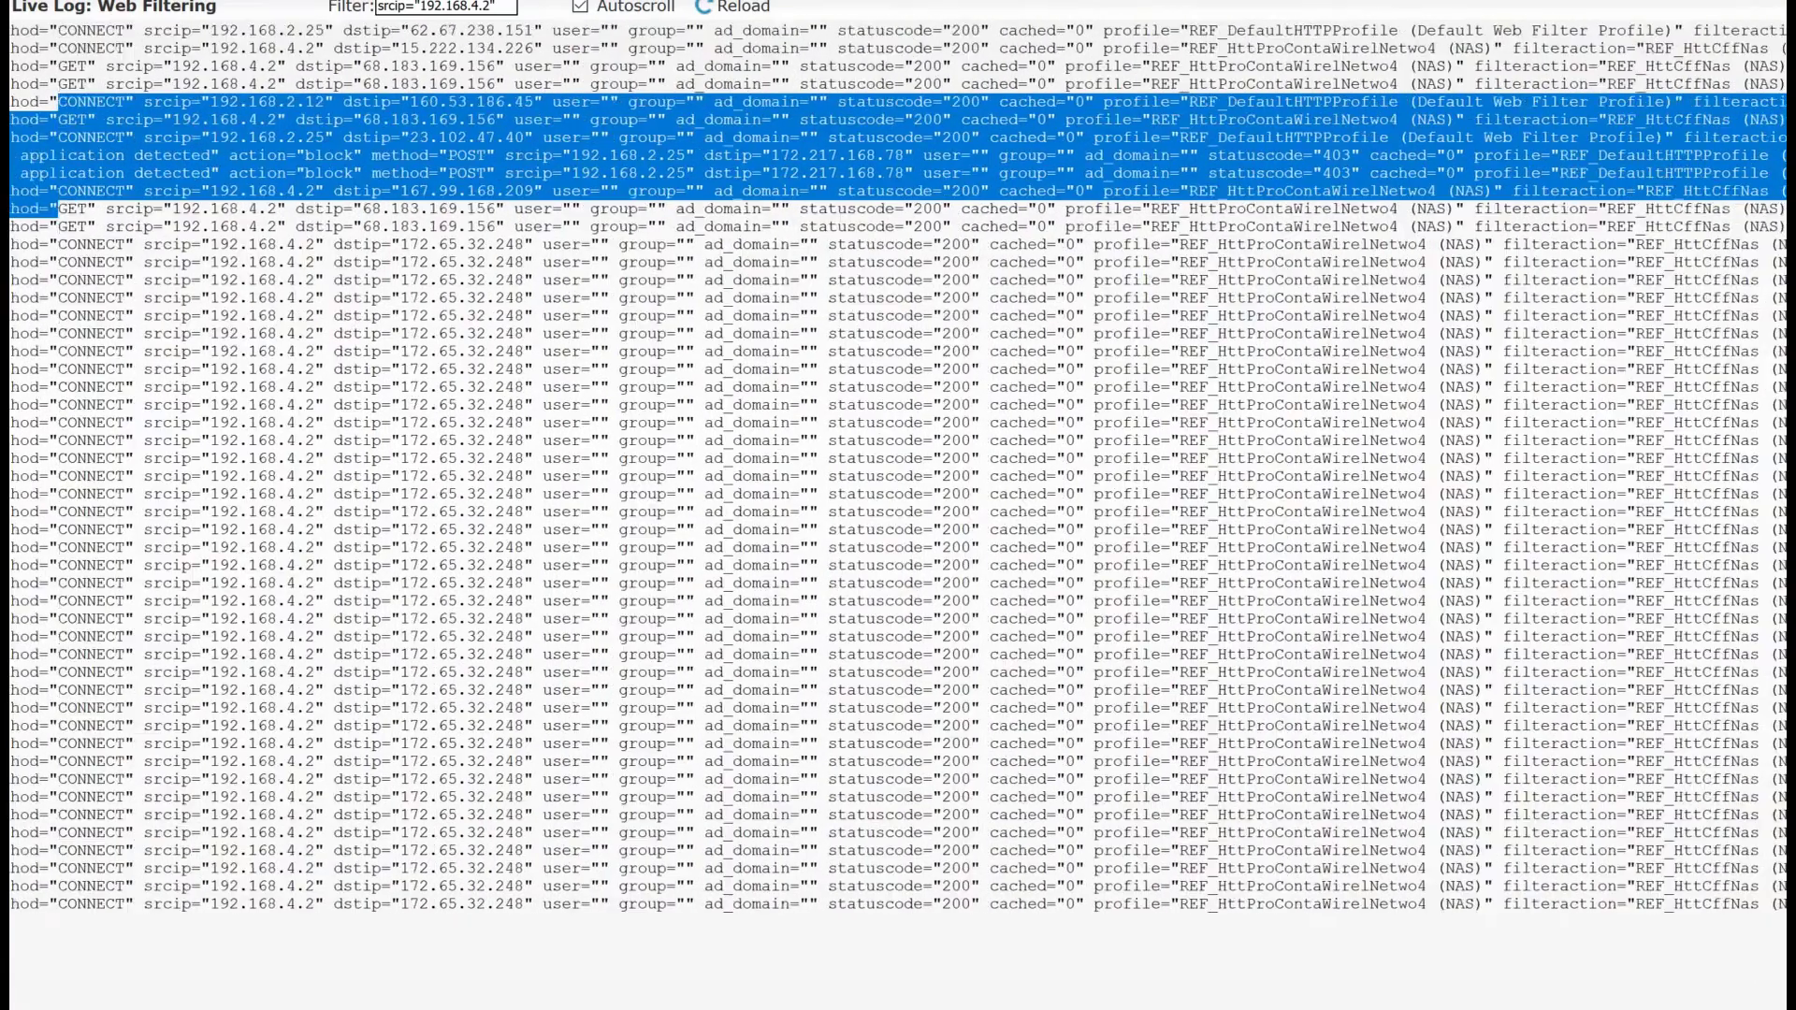
Inspect the URLs requested by 192.168.4.2 in the web filtering live log, highlighting the first acme-v02.api.letsencrypt.org address
{"action": "scroll", "coordinate": [898, 468], "scroll_direction": "right", "scroll_amount": 4}
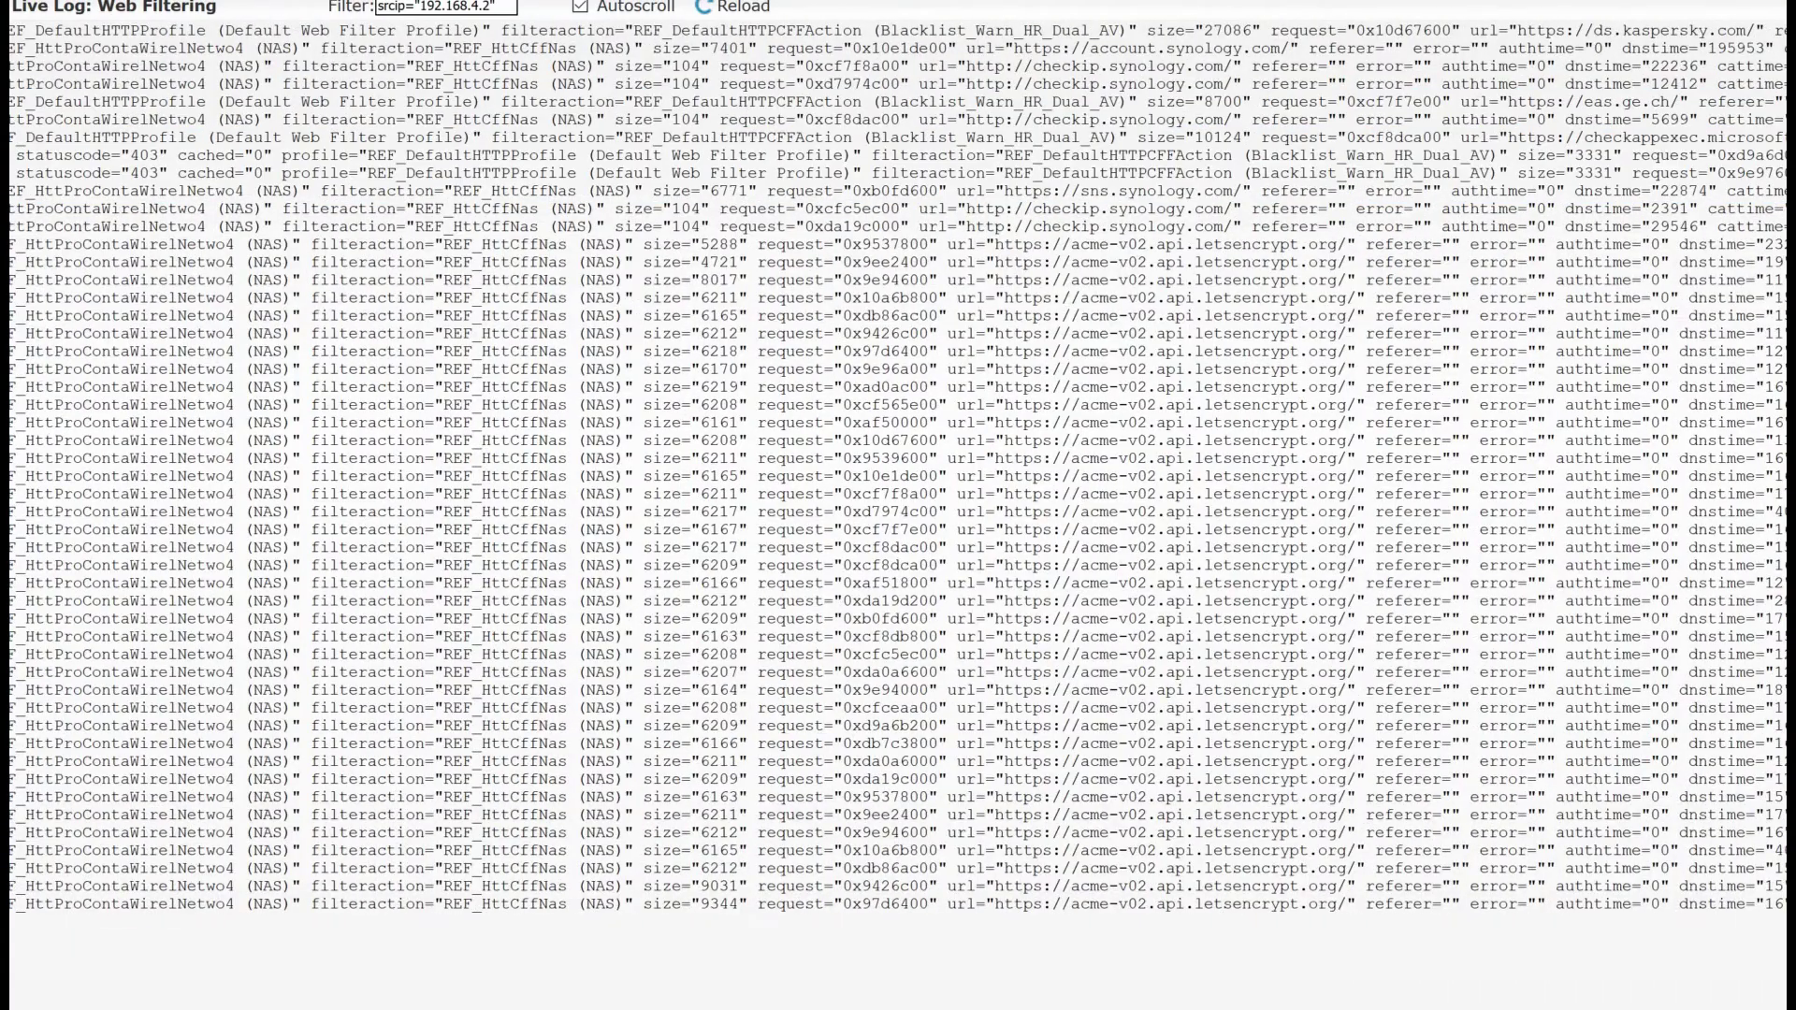
{"action": "left_click_drag", "start_coordinate": [1071, 244], "coordinate": [1338, 244]}
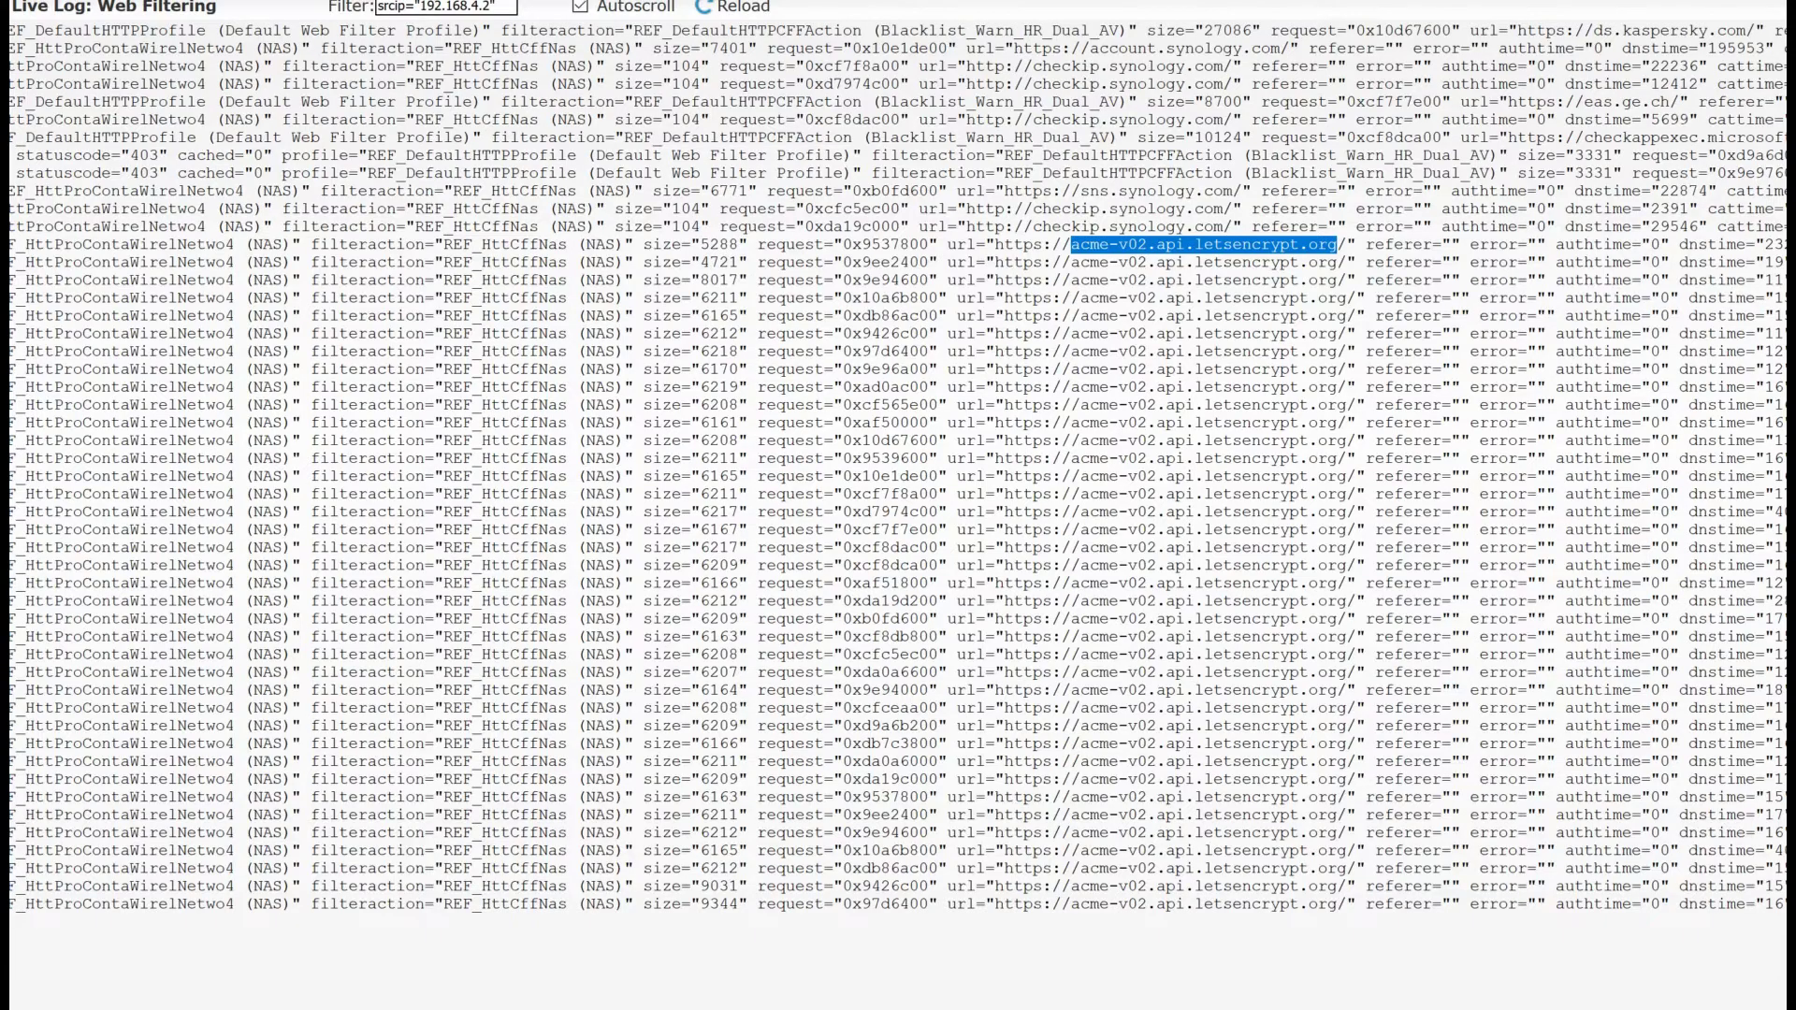
{"action": "scroll", "coordinate": [898, 468], "scroll_direction": "left", "scroll_amount": 3}
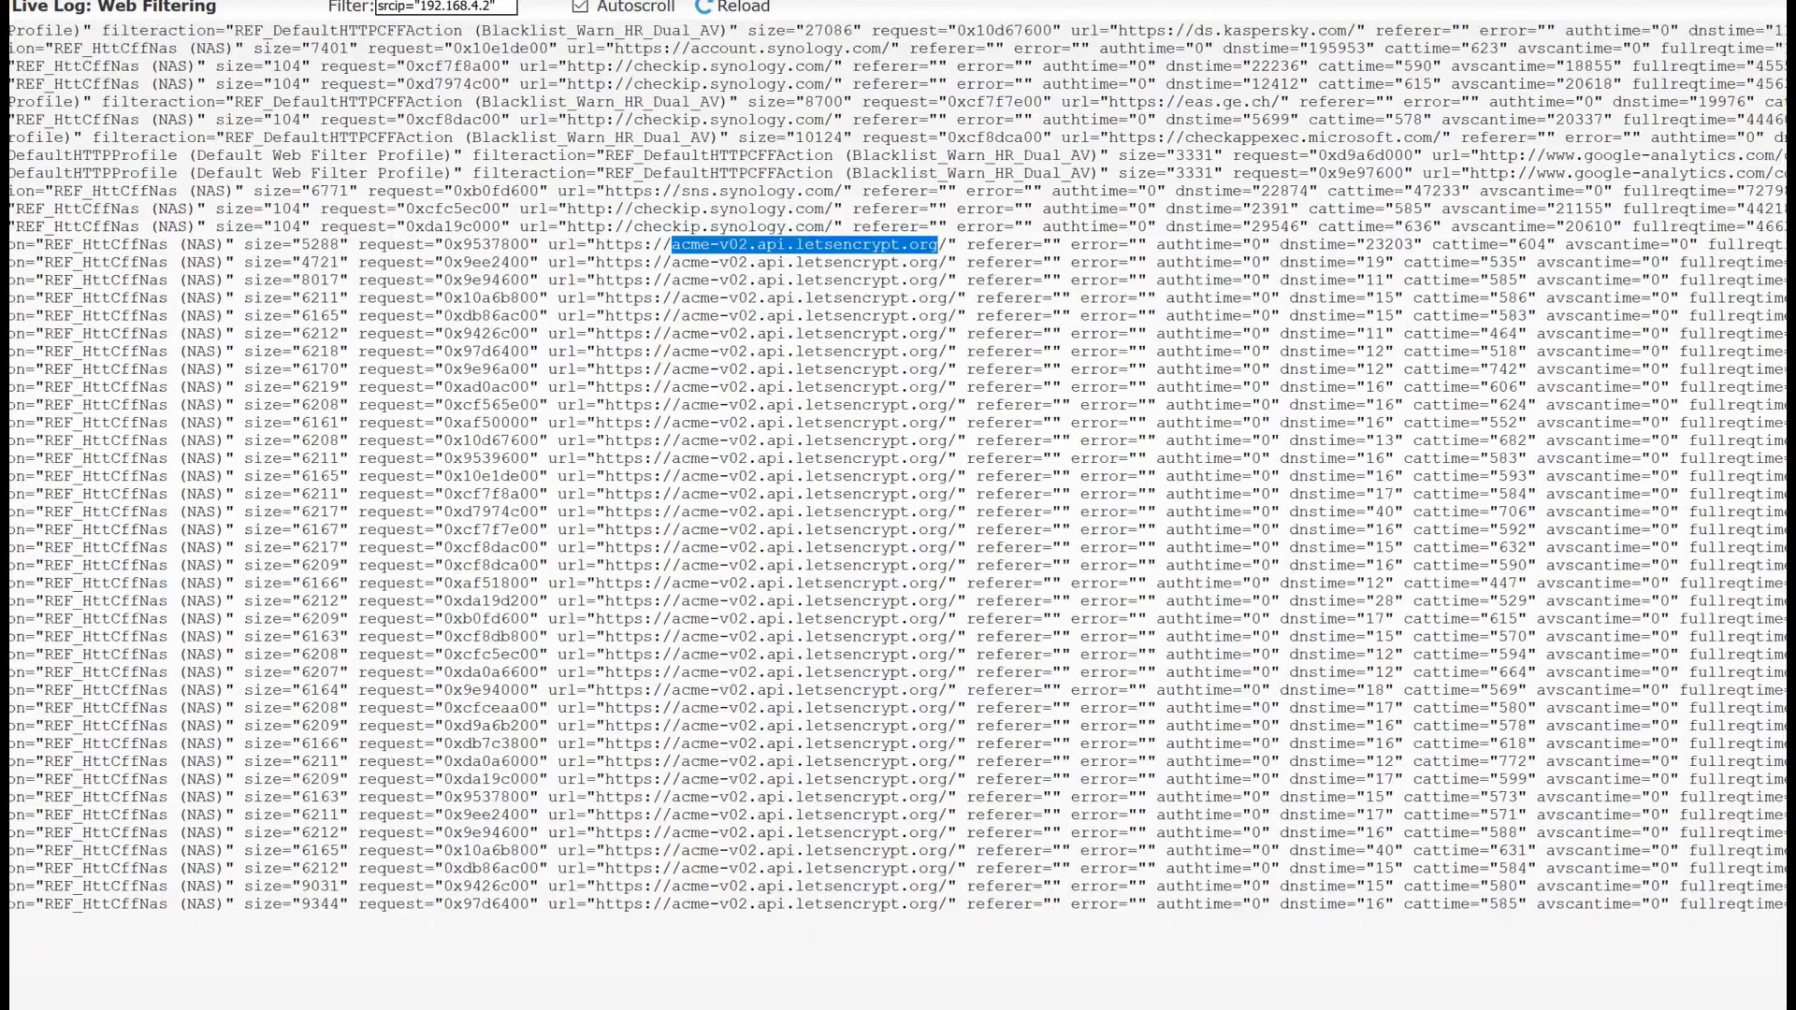
{"action": "scroll", "coordinate": [898, 468], "scroll_direction": "left", "scroll_amount": 5}
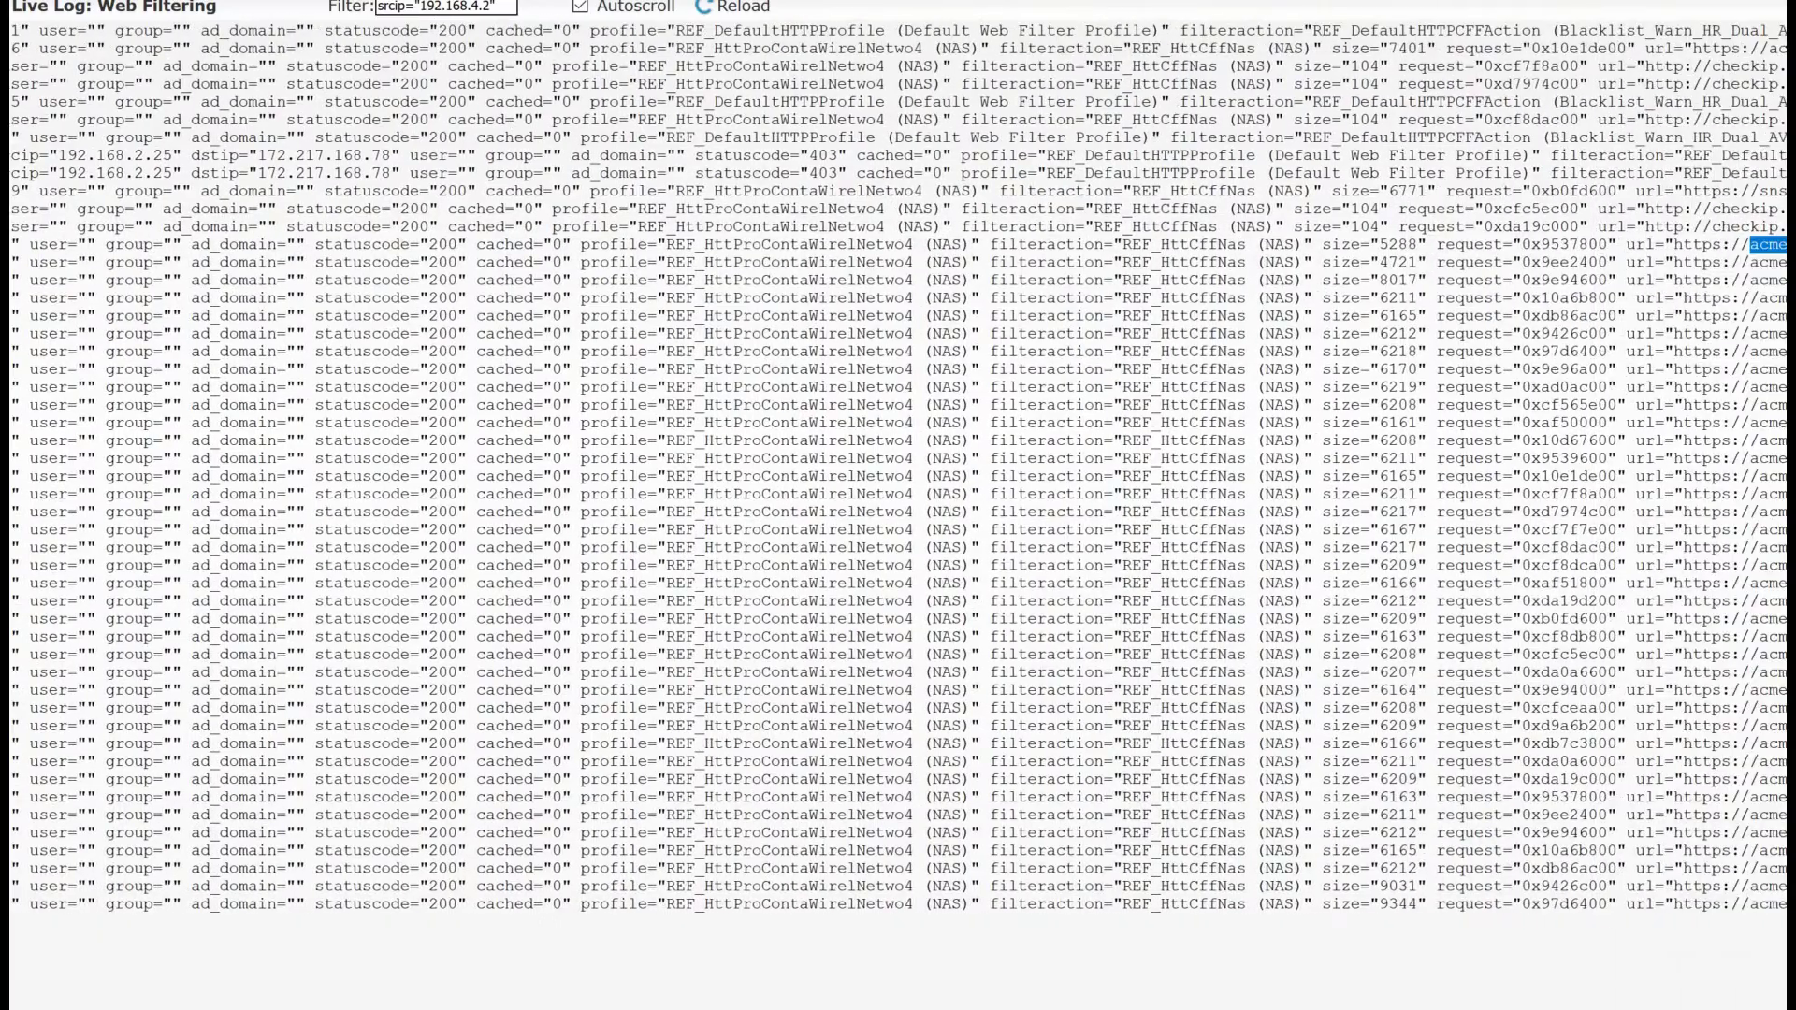
{"action": "scroll", "coordinate": [898, 468], "scroll_direction": "right", "scroll_amount": 1}
{"action": "left_click_drag", "start_coordinate": [1711, 244], "coordinate": [1693, 208]}
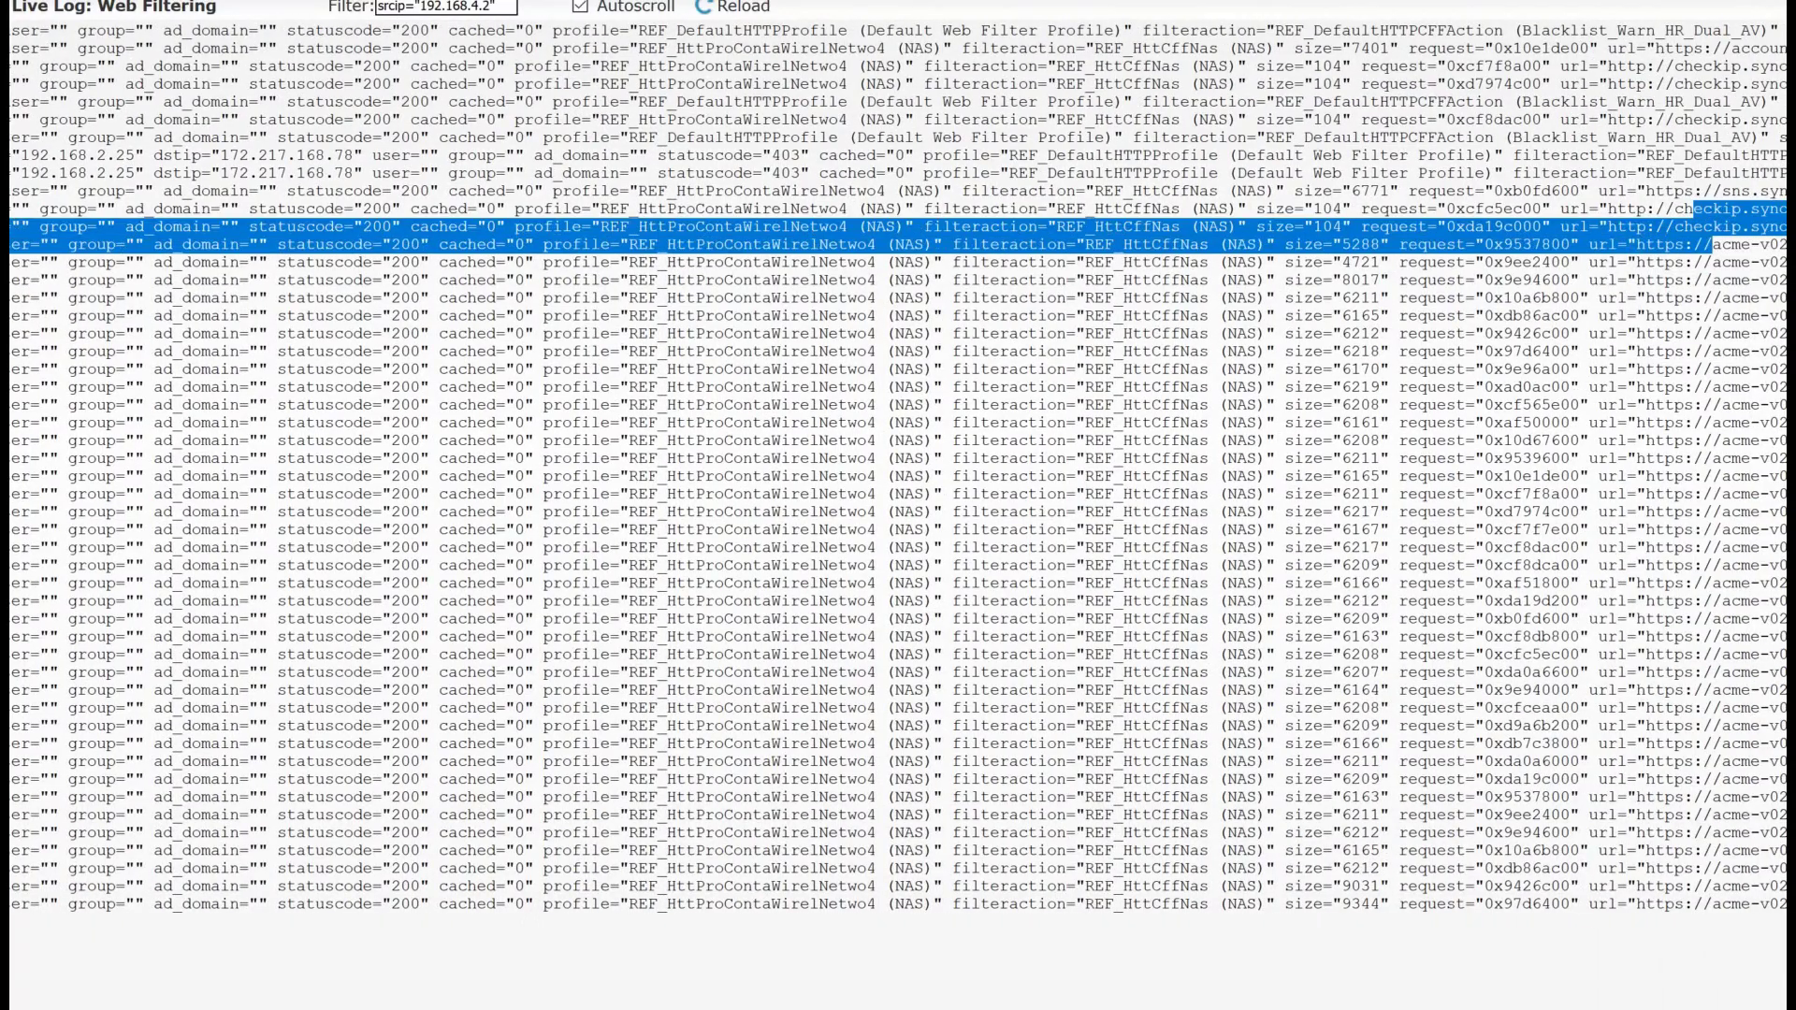
Review the timestamps, actions and methods of the 192.168.4.2 web filtering entries, and switch to the Application Control live log
{"action": "scroll", "coordinate": [898, 468], "scroll_direction": "left", "scroll_amount": 12}
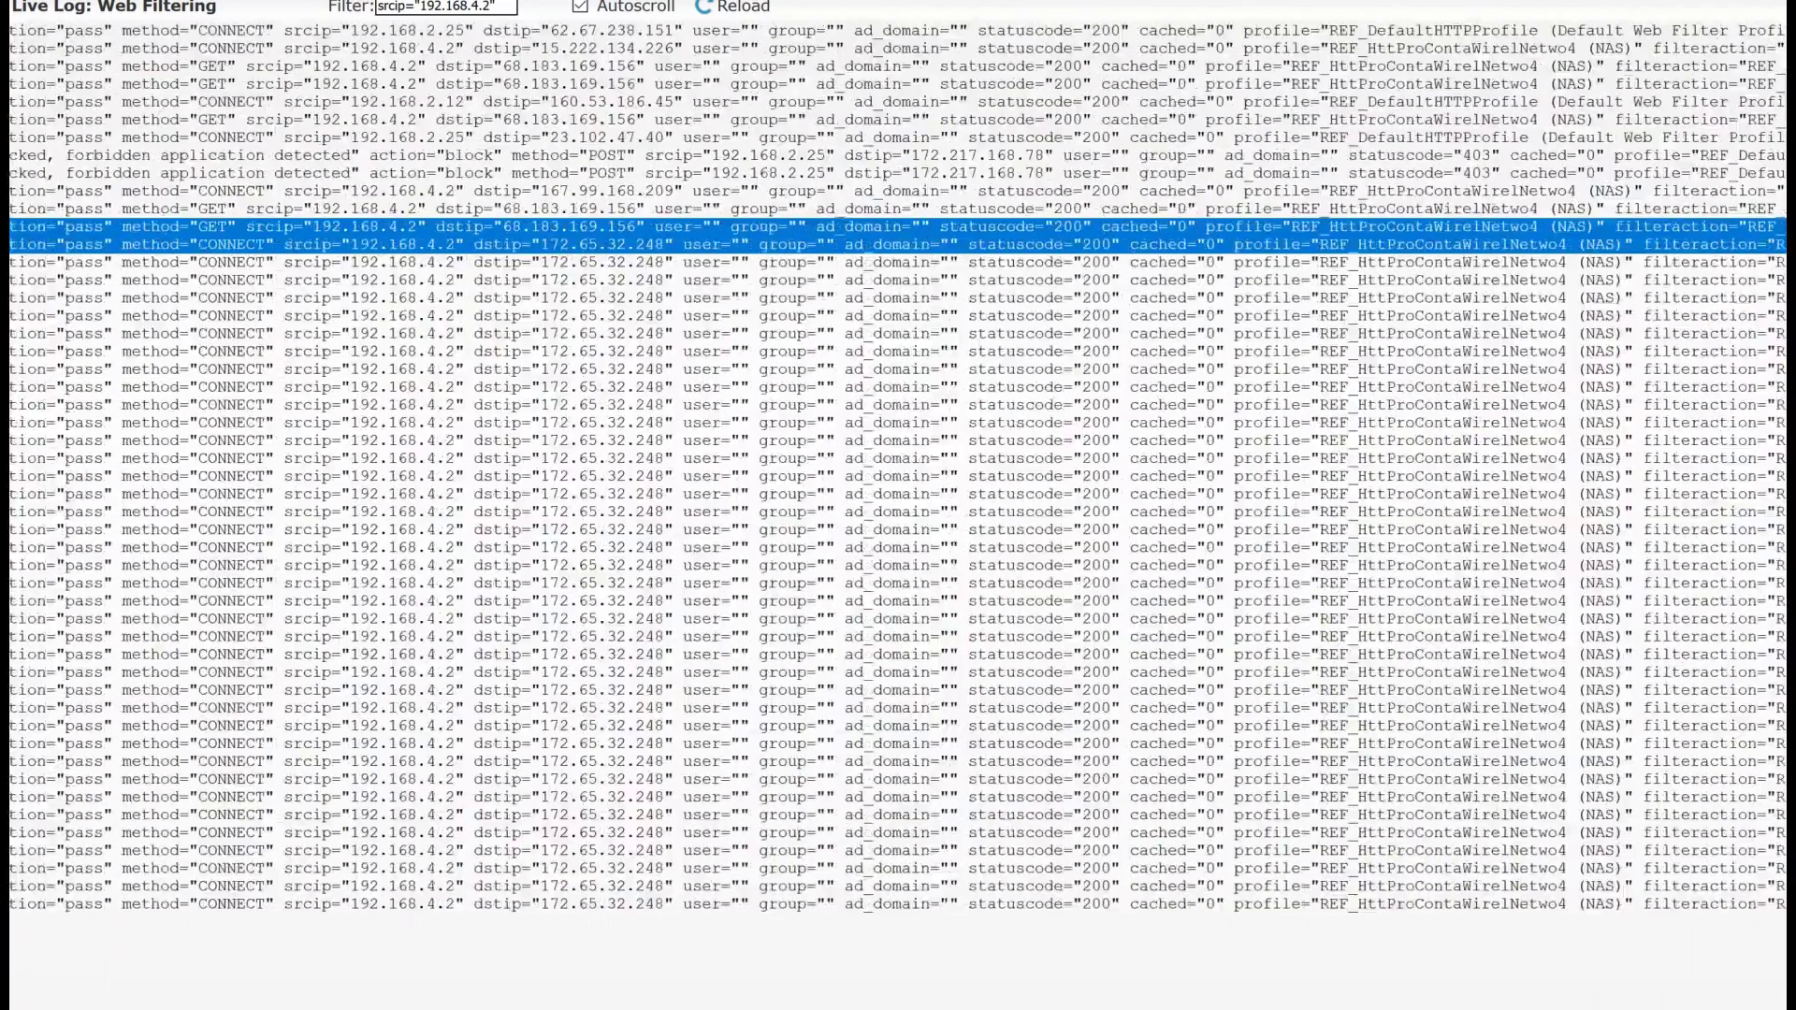
{"action": "scroll", "coordinate": [898, 467], "scroll_direction": "left", "scroll_amount": 4}
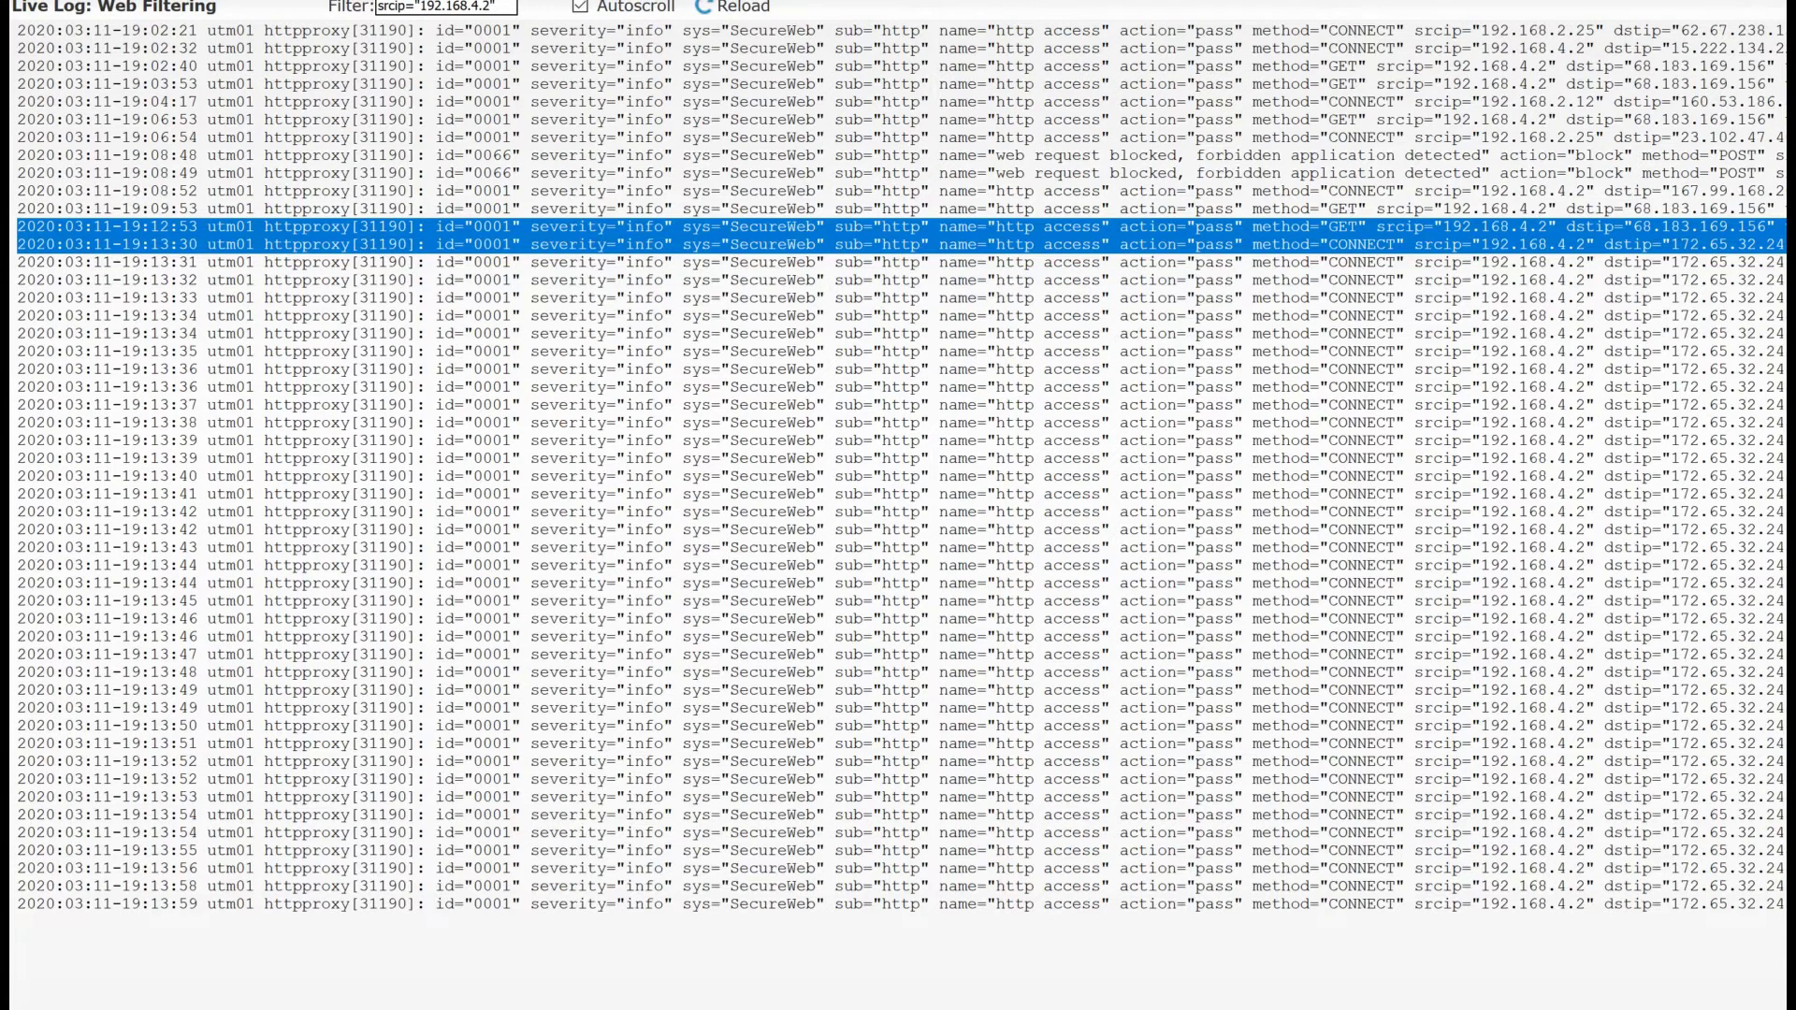
{"action": "scroll", "coordinate": [898, 466], "scroll_direction": "right", "scroll_amount": 5}
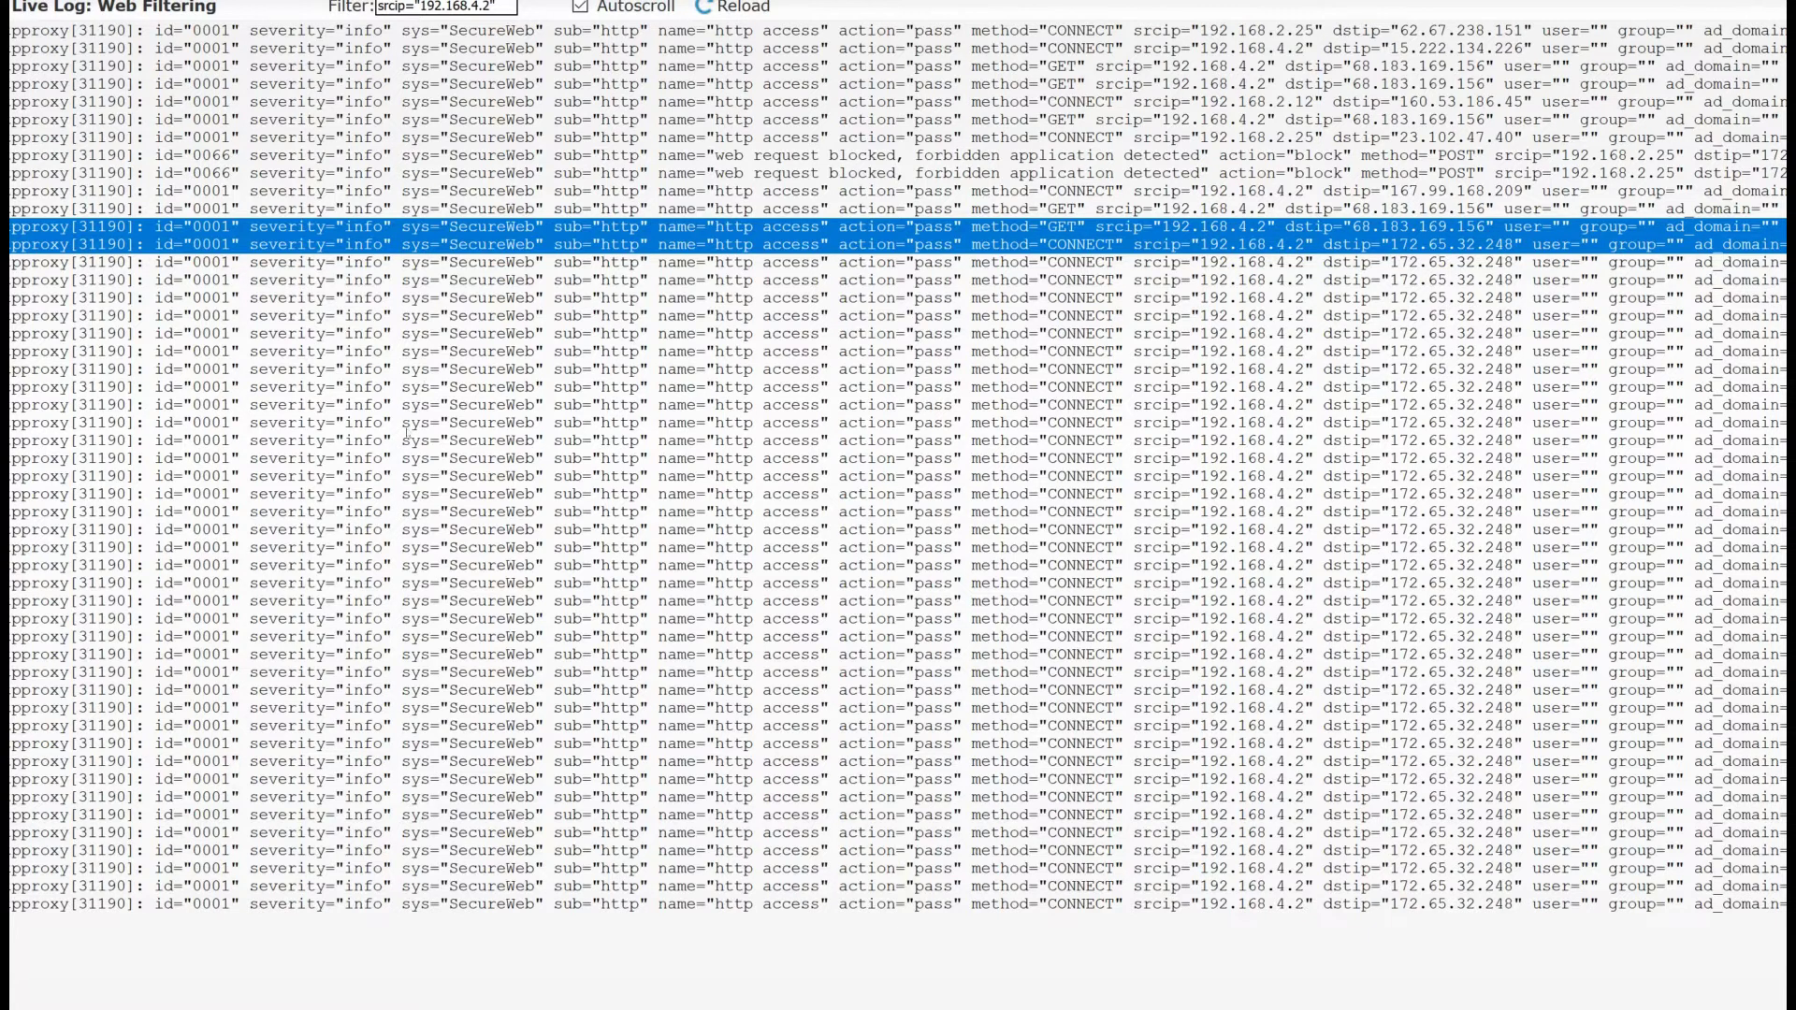
{"action": "left_click", "coordinate": [1043, 921]}
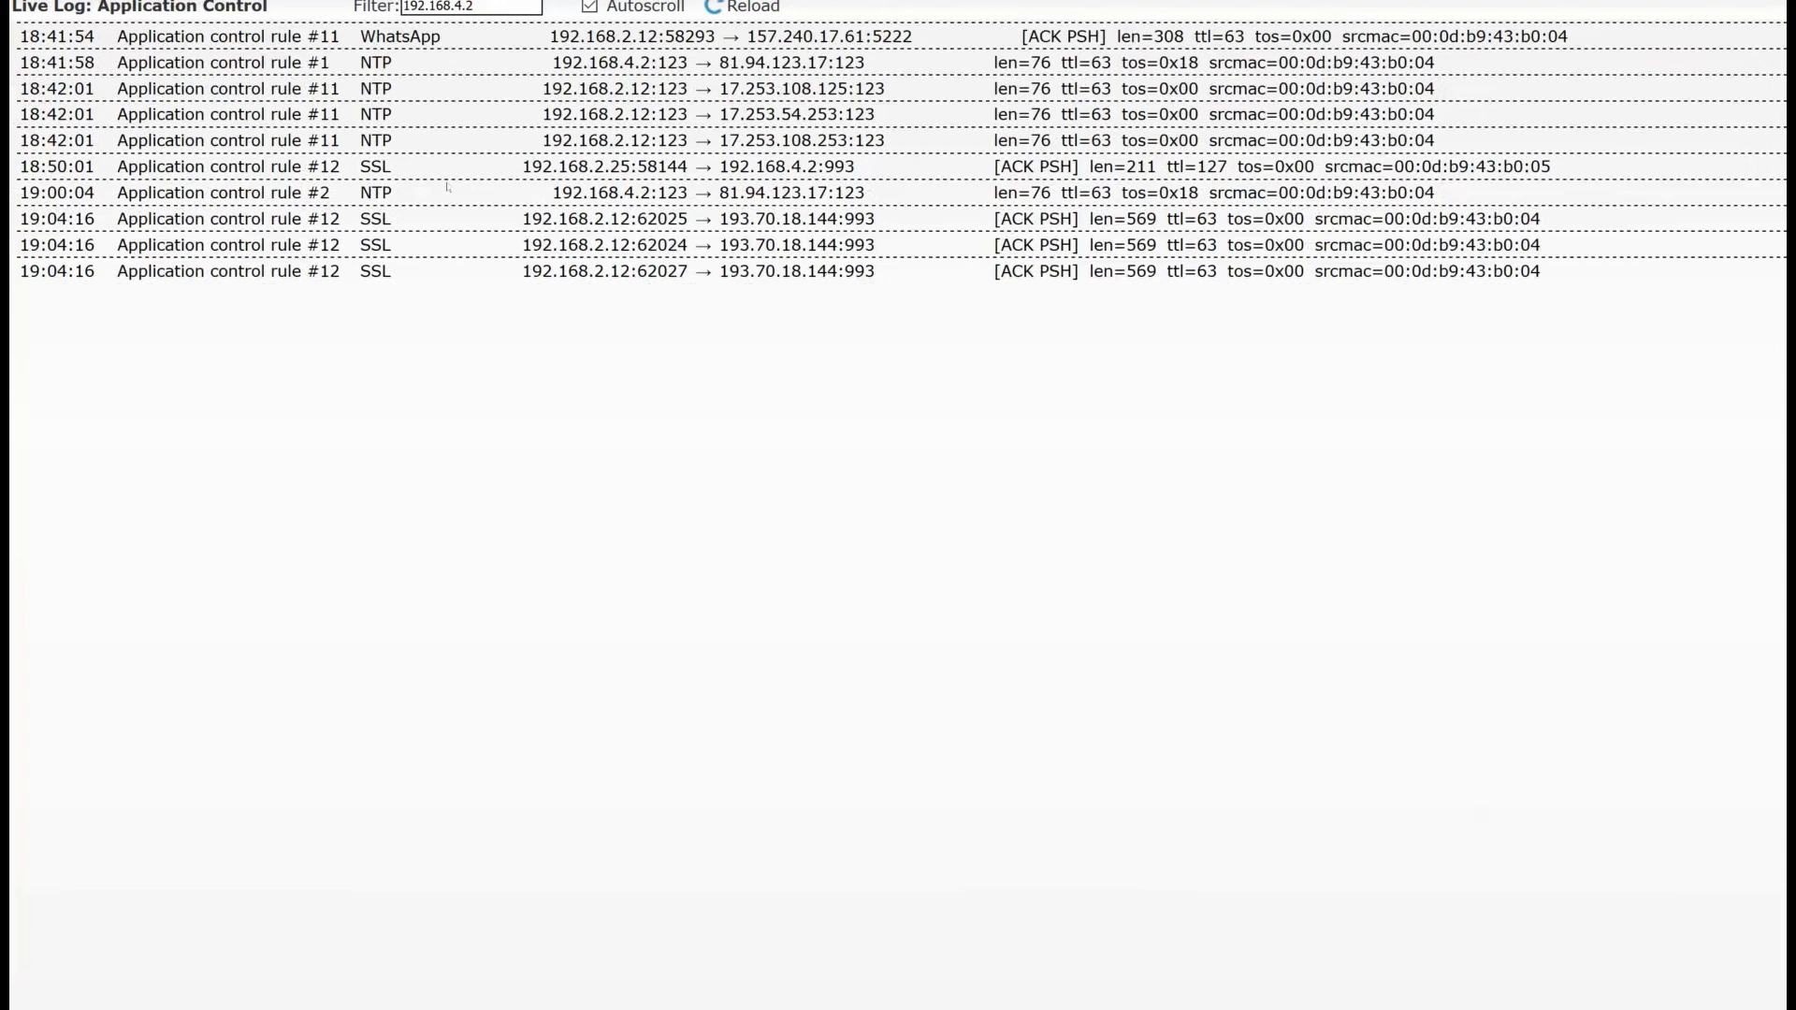